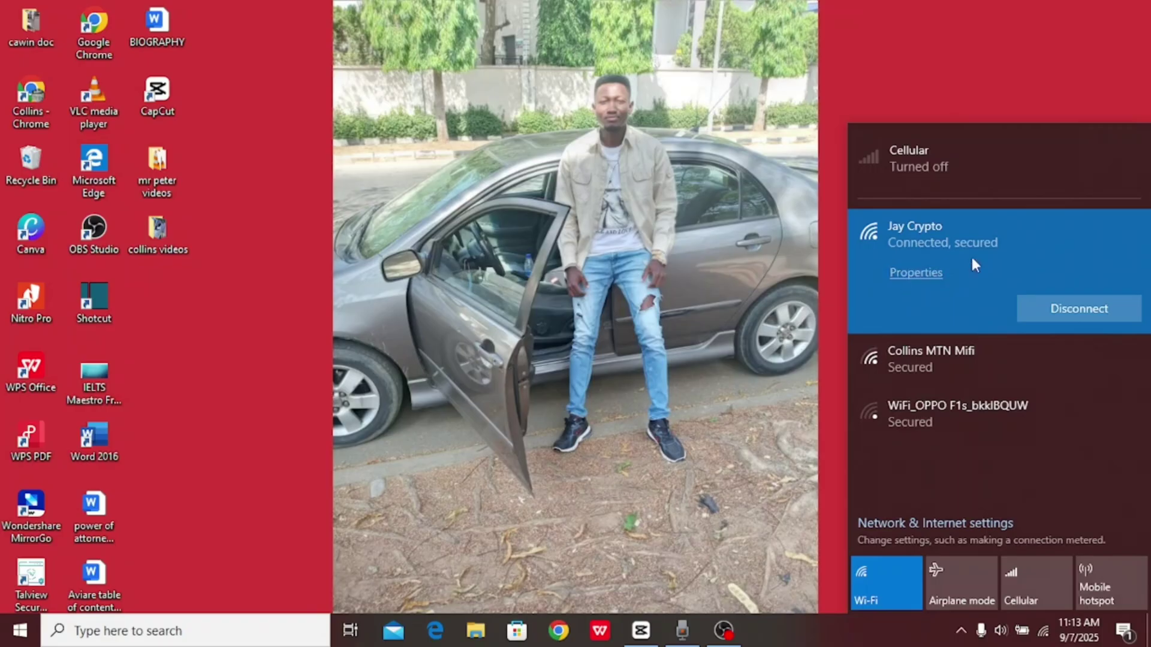
Load the router admin page at 192.168.0.1 in Chrome and check the connected Wi-Fi network
{"action": "left_click", "coordinate": [769, 322]}
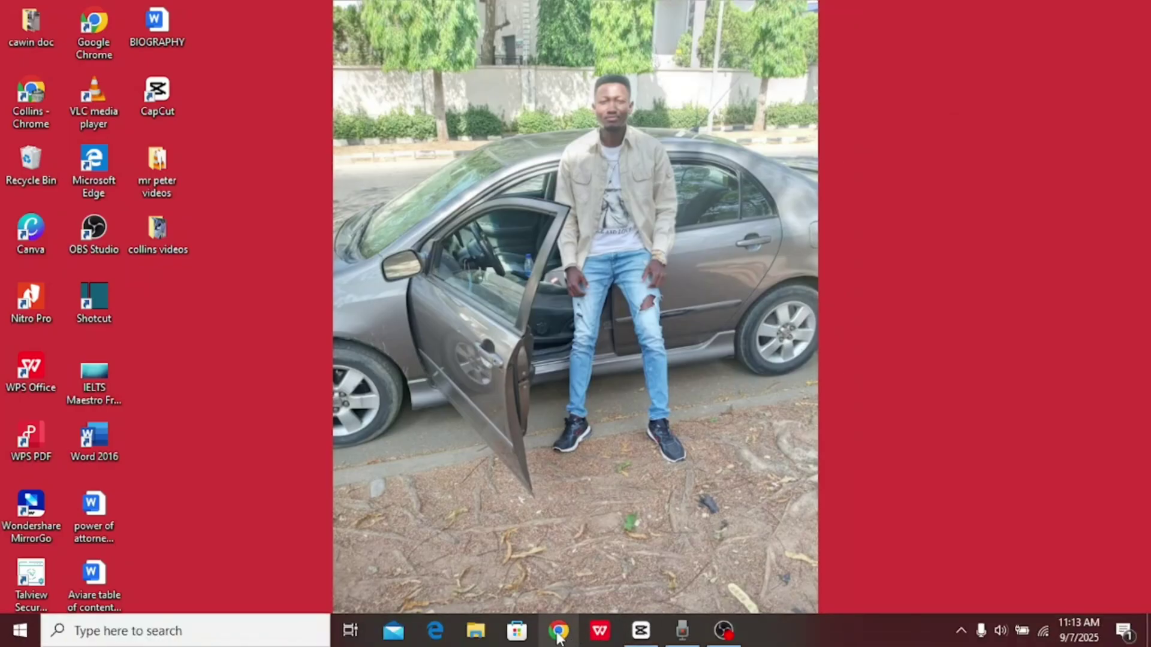
{"action": "left_click", "coordinate": [559, 631]}
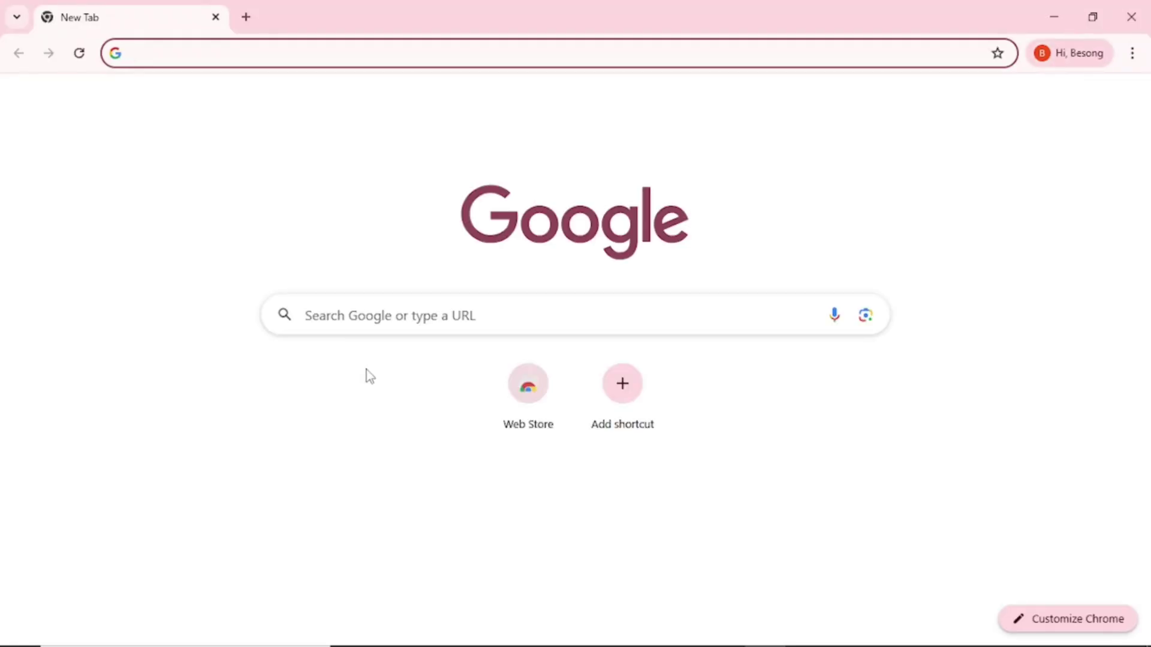
{"action": "left_click", "coordinate": [463, 314]}
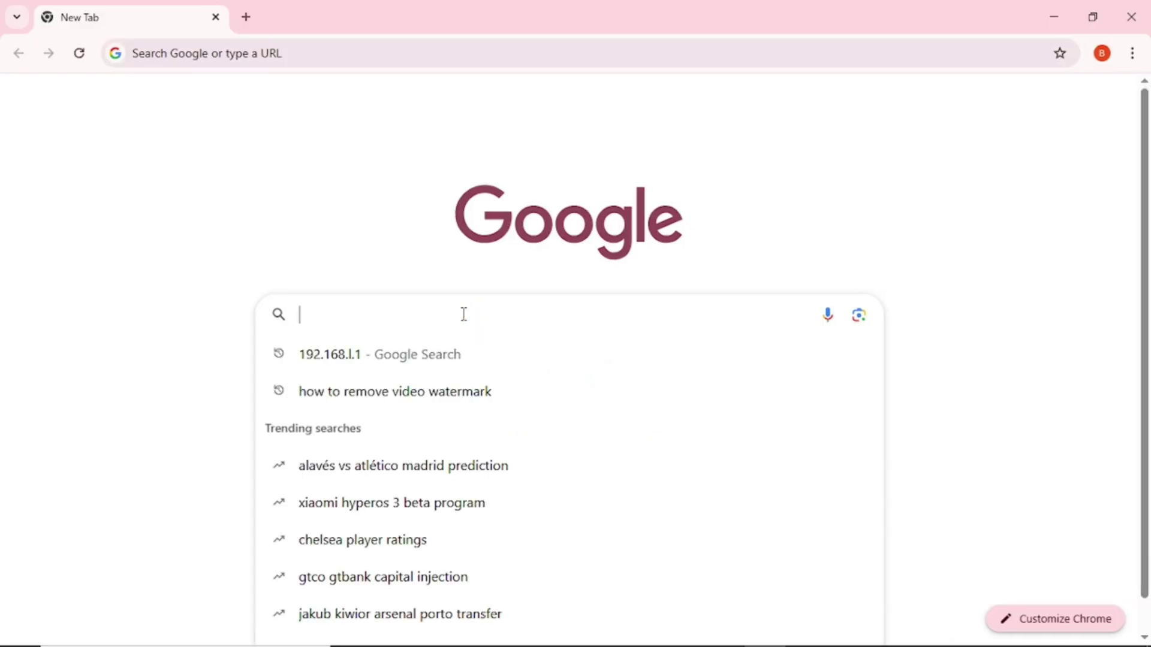
{"action": "type", "text": "192.168.0.1"}
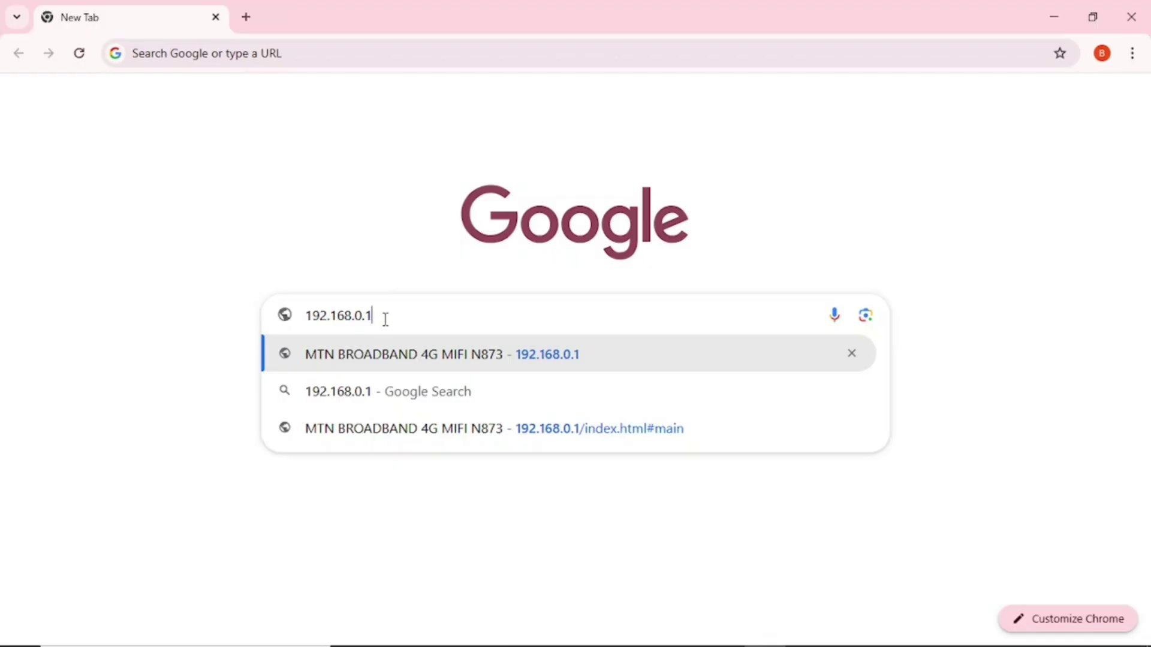
{"action": "key", "text": "Return"}
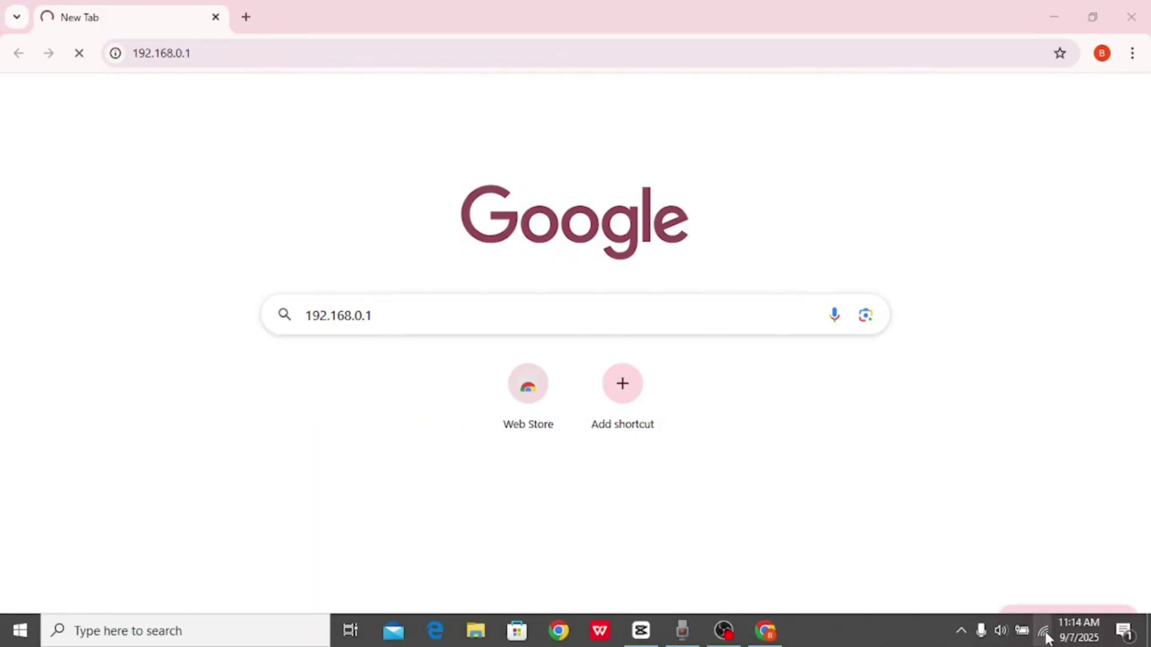
{"action": "left_click", "coordinate": [1045, 632]}
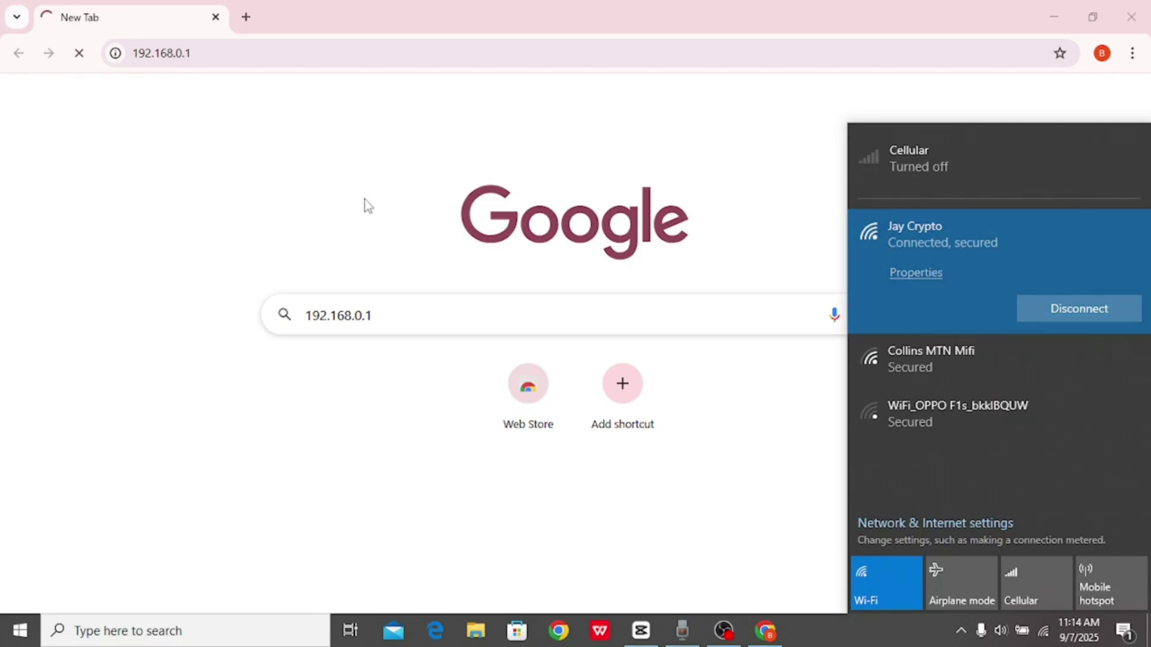
{"action": "left_click", "coordinate": [365, 200]}
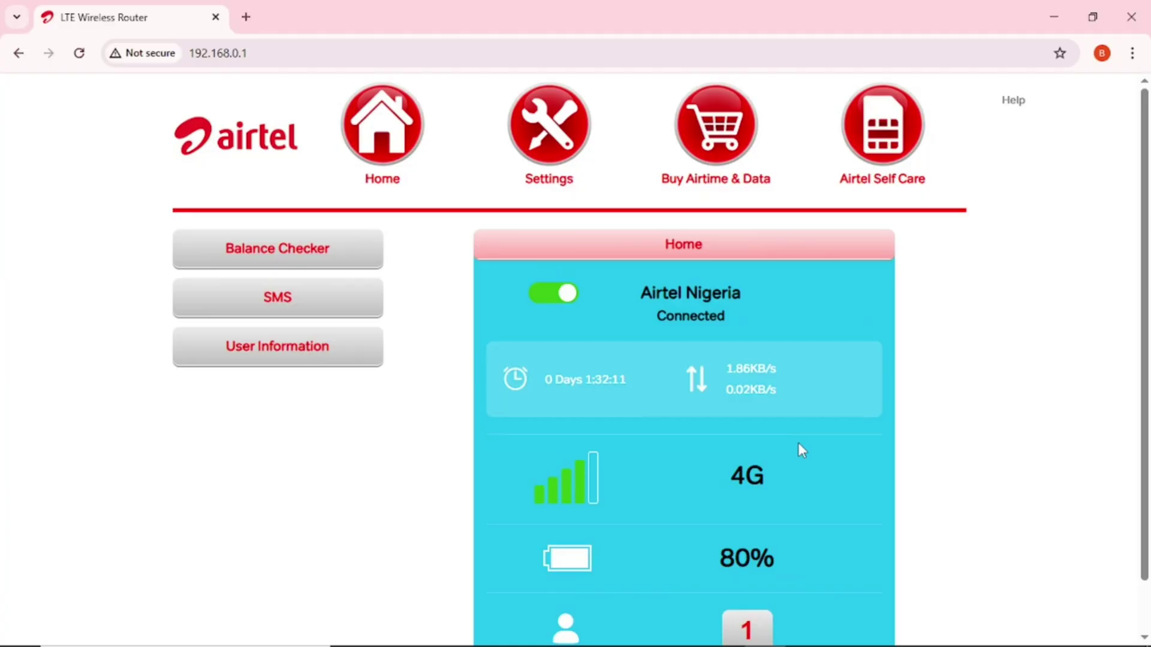
Open the Balance Checker from the left menu, bringing up the router sign-in dialog
{"action": "scroll", "coordinate": [699, 329], "scroll_direction": "down", "scroll_amount": 1}
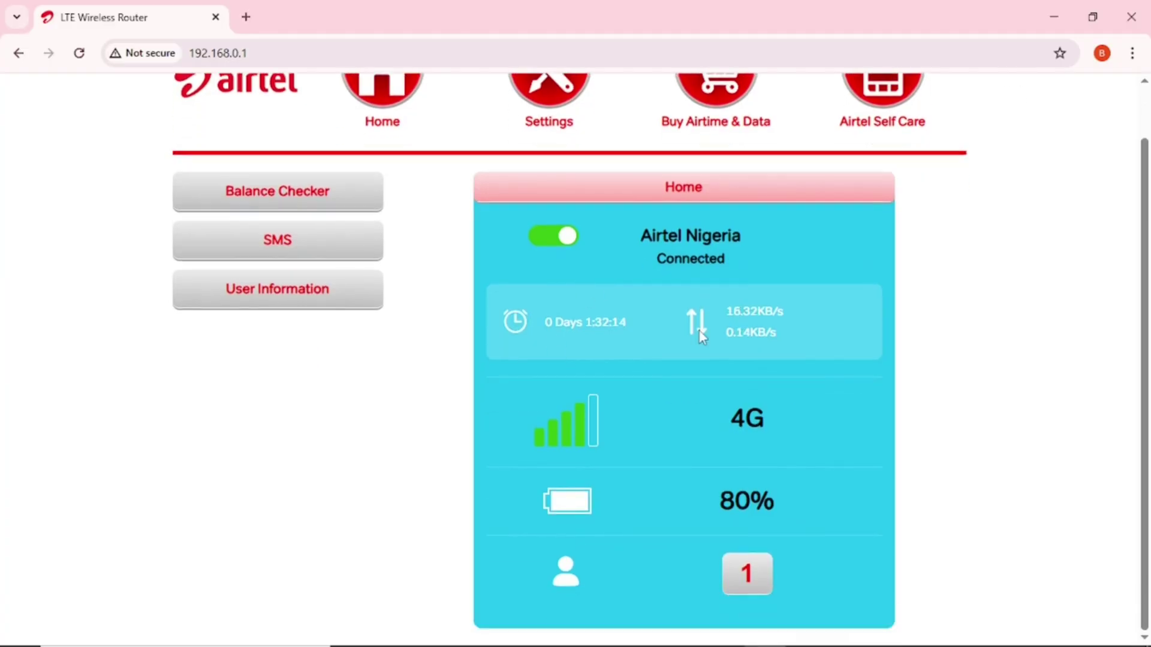
{"action": "scroll", "coordinate": [699, 329], "scroll_direction": "up", "scroll_amount": 1}
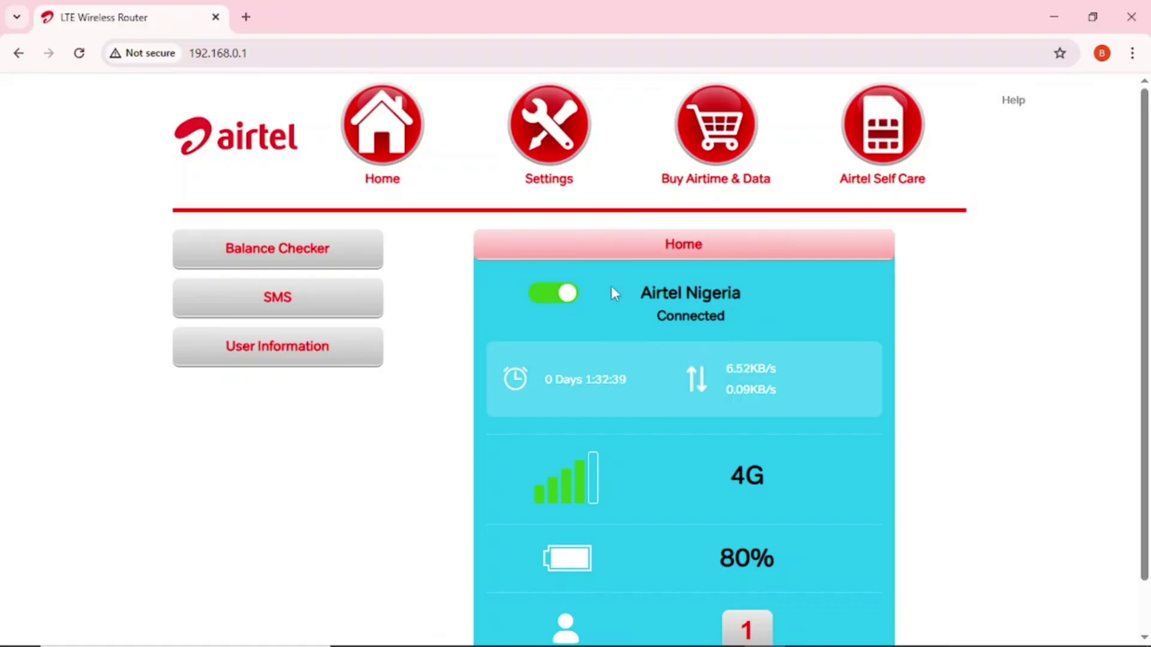
{"action": "left_click", "coordinate": [313, 252]}
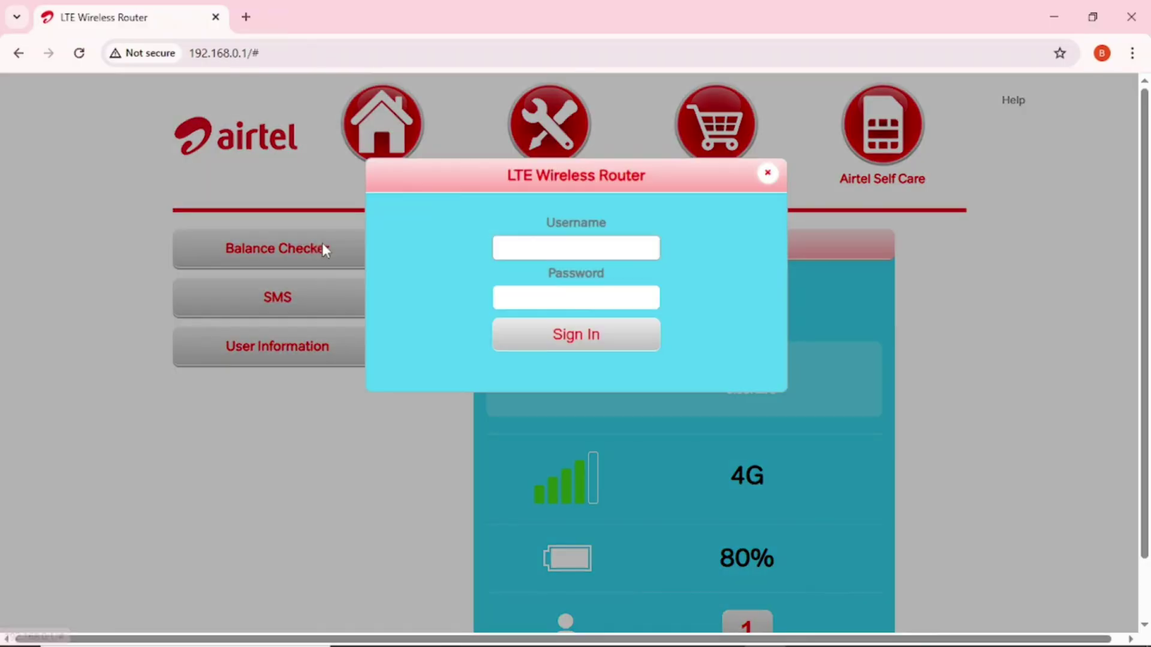
Sign in to the router admin with the admin username and its password
{"action": "left_click", "coordinate": [766, 172]}
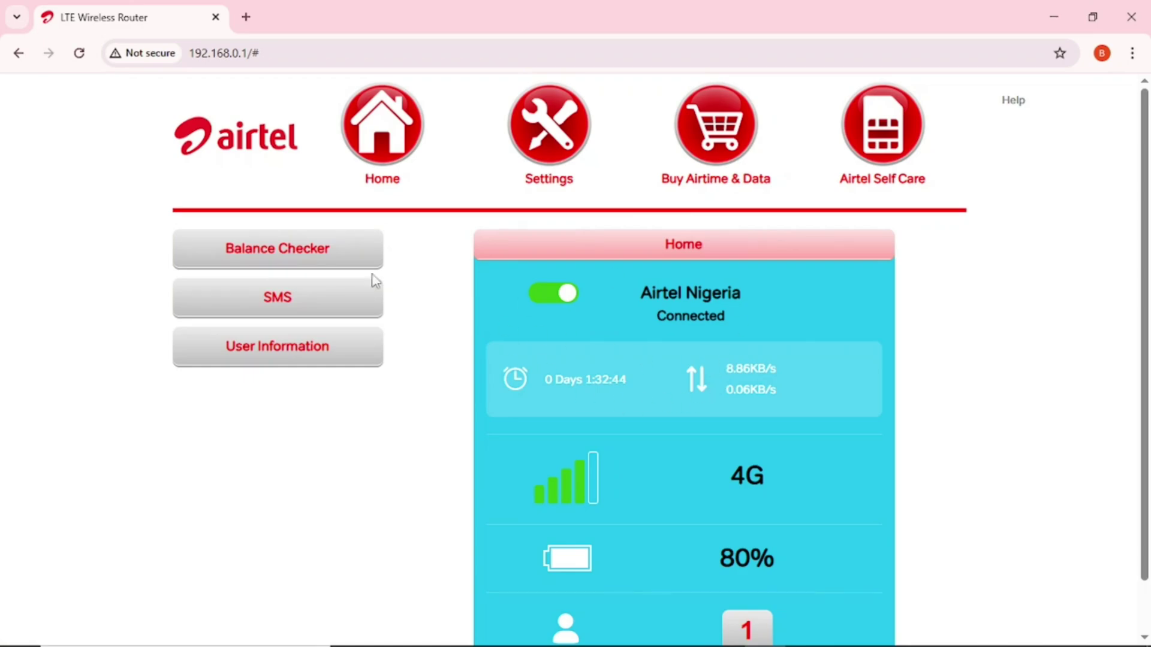
{"action": "left_click", "coordinate": [315, 254]}
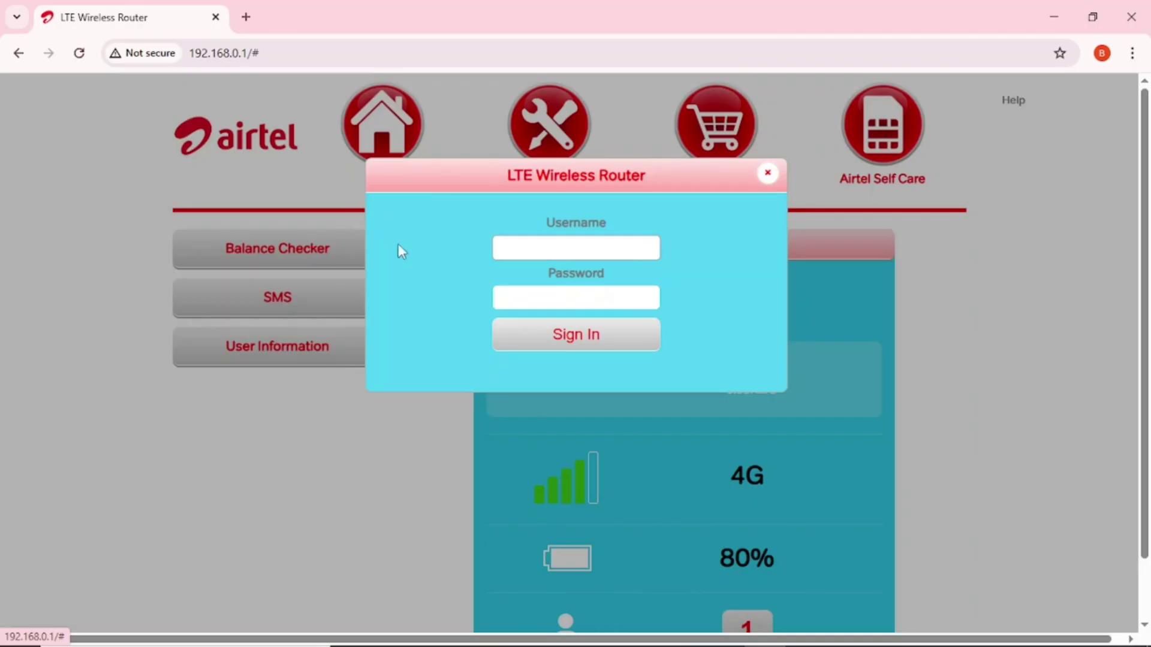
{"action": "left_click", "coordinate": [579, 246]}
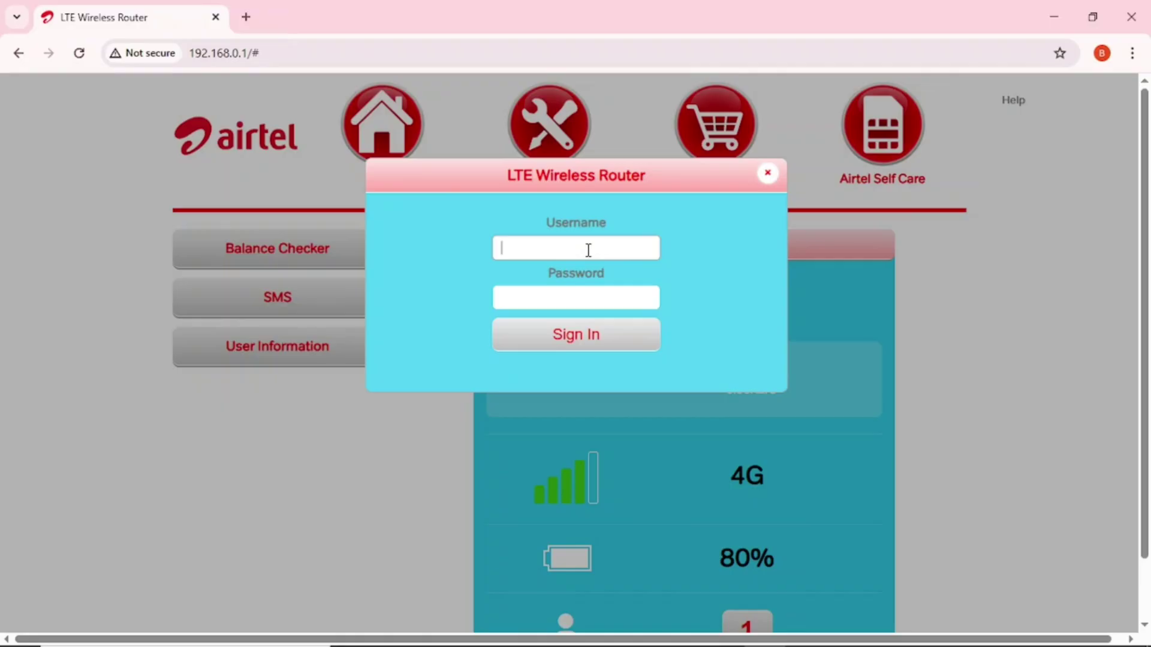
{"action": "type", "text": "admin"}
{"action": "left_click", "coordinate": [569, 299]}
{"action": "left_click", "coordinate": [585, 337]}
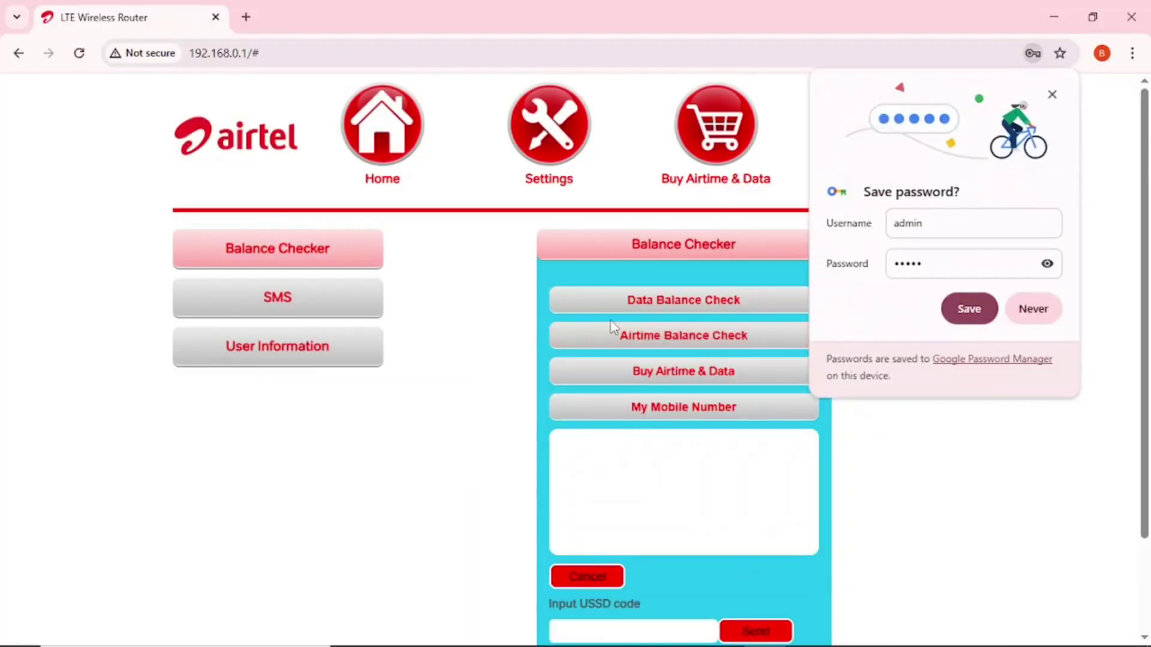
Decline Chrome's save-password offer and return to the Home status overview
{"action": "left_click", "coordinate": [1053, 96]}
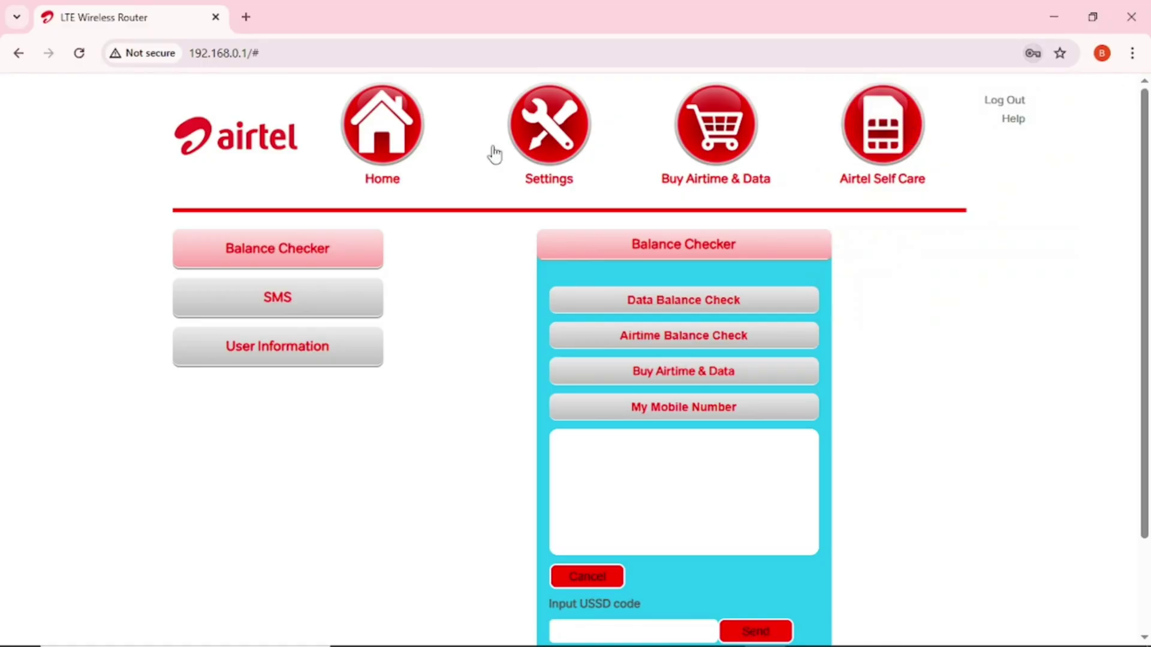
{"action": "left_click", "coordinate": [396, 142]}
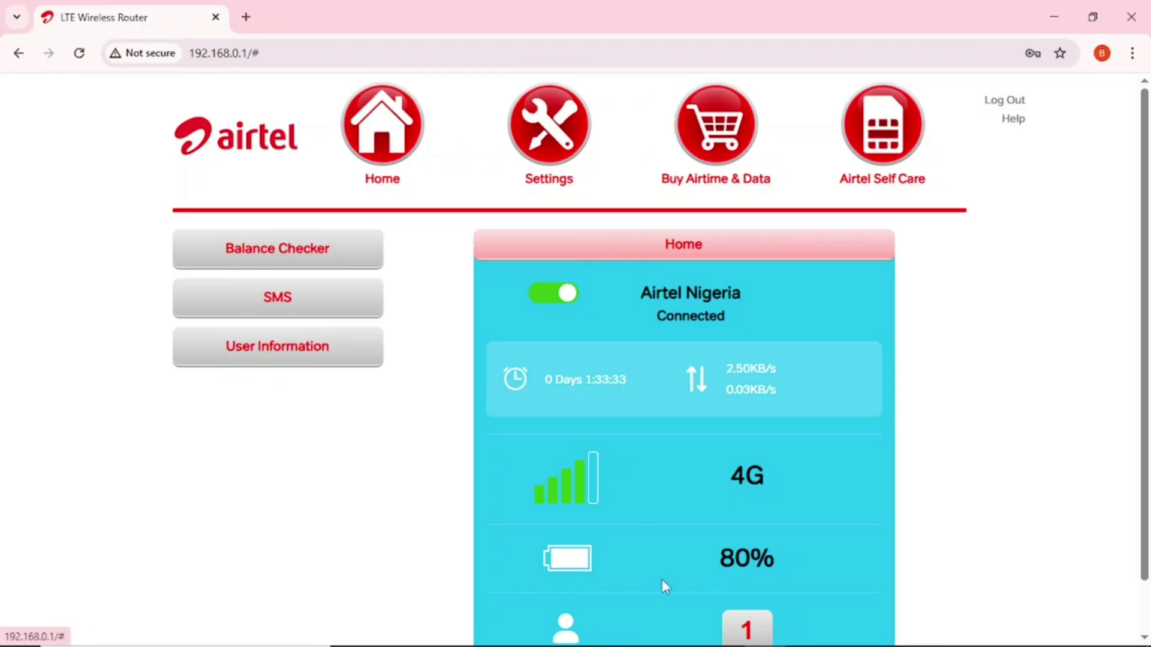
{"action": "scroll", "coordinate": [663, 455], "scroll_direction": "down", "scroll_amount": 1}
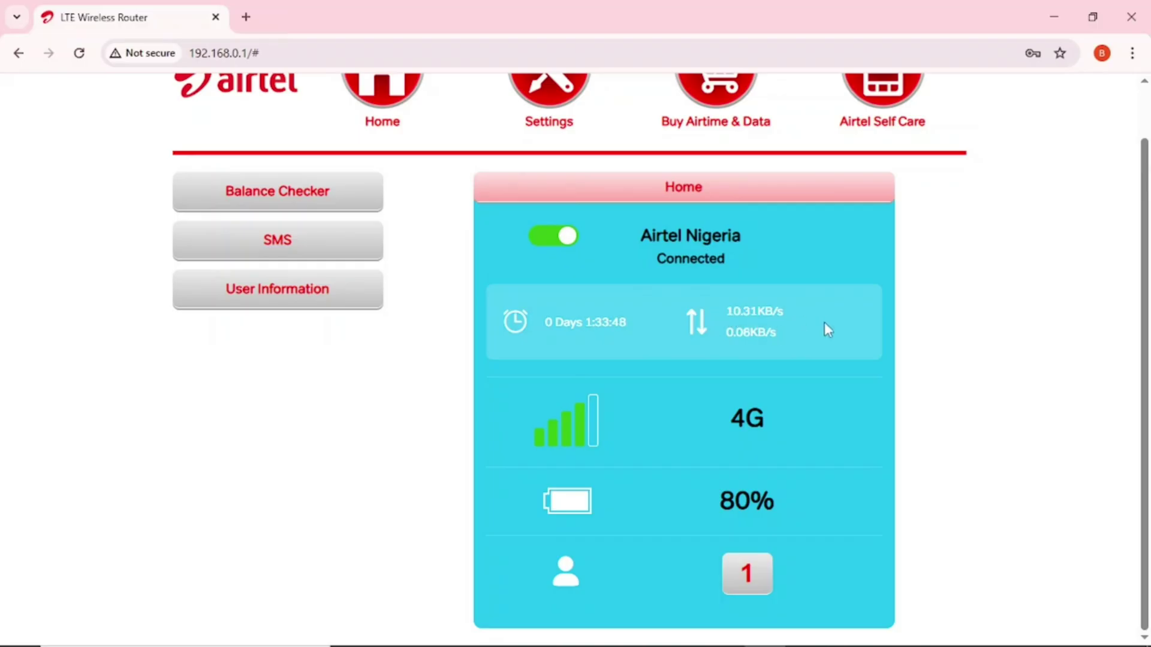
View the one connected device, go back Home, and log out of the admin session
{"action": "left_click", "coordinate": [746, 575]}
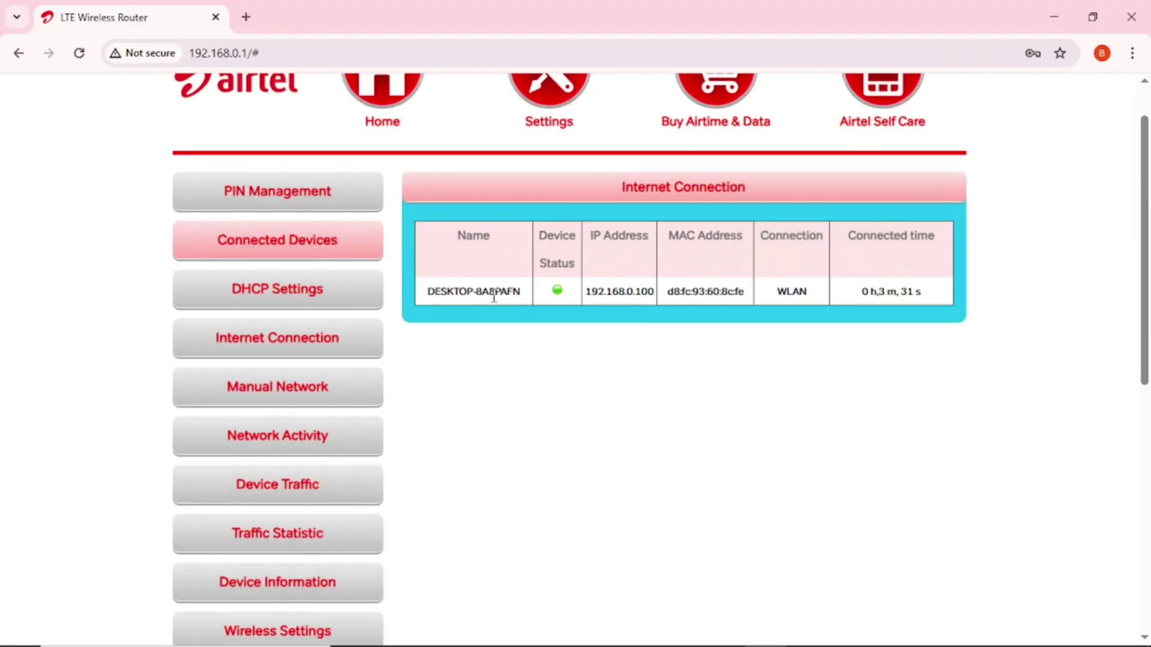
{"action": "scroll", "coordinate": [520, 299], "scroll_direction": "up", "scroll_amount": 1}
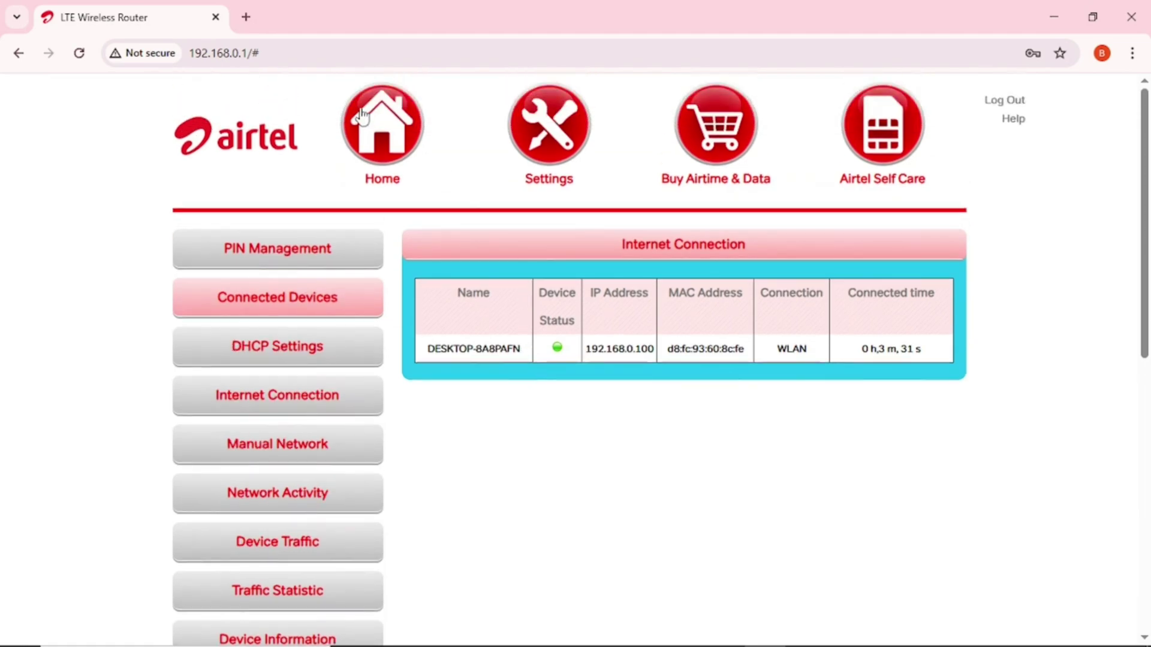
{"action": "left_click", "coordinate": [361, 118]}
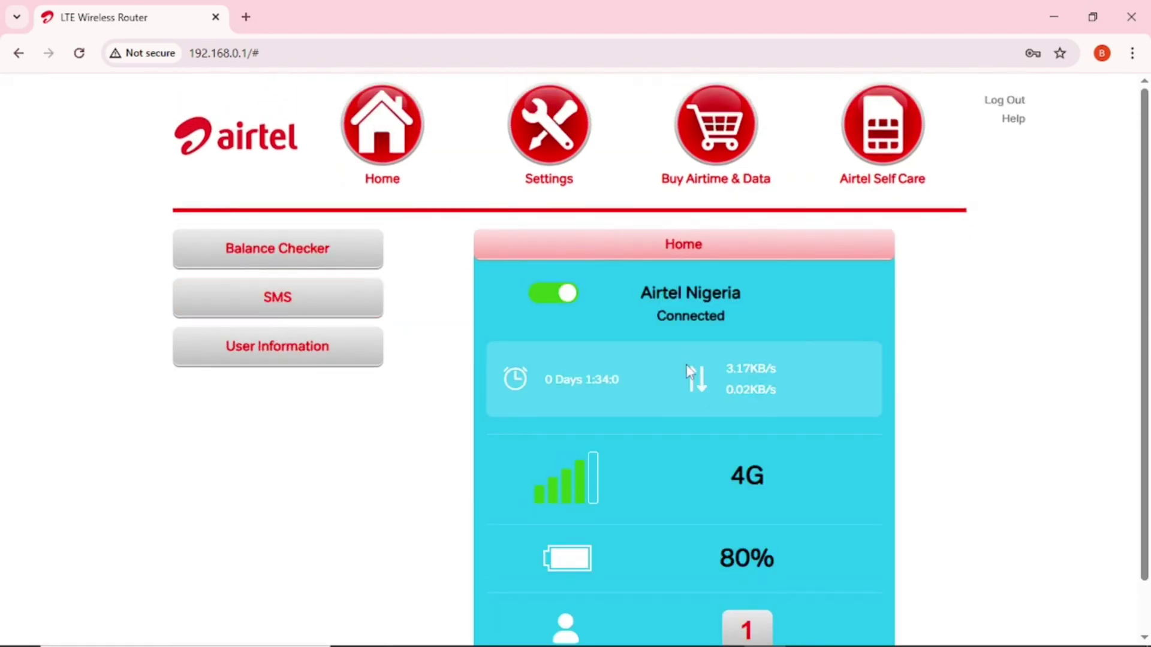
{"action": "scroll", "coordinate": [683, 369], "scroll_direction": "down", "scroll_amount": 1}
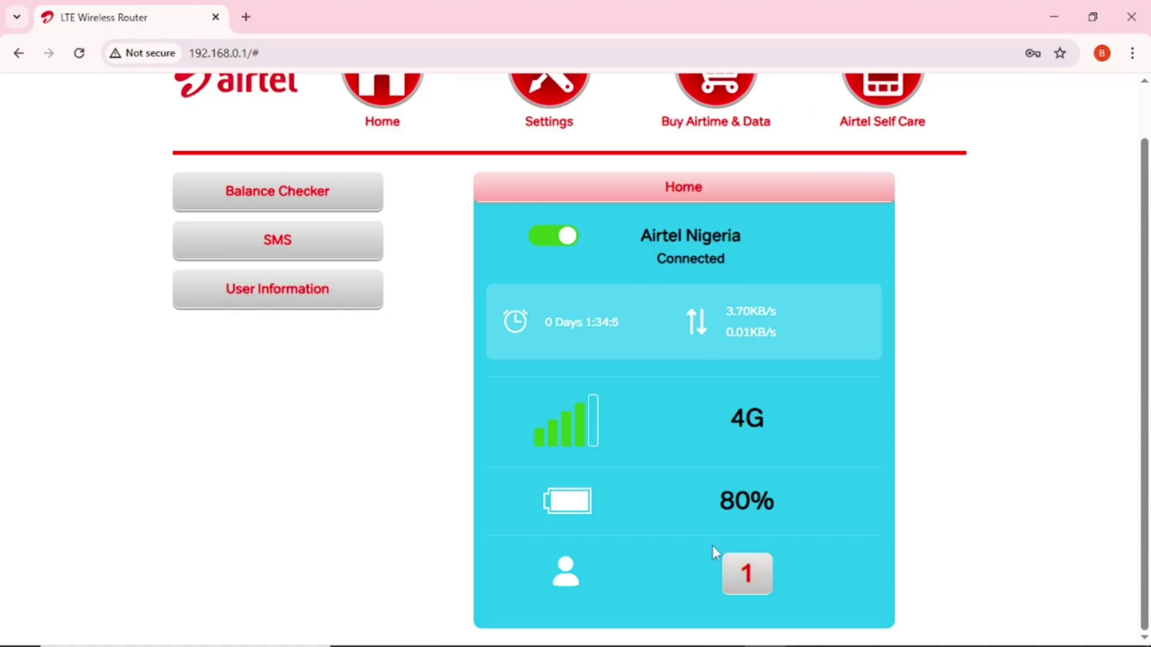
{"action": "scroll", "coordinate": [689, 506], "scroll_direction": "up", "scroll_amount": 1}
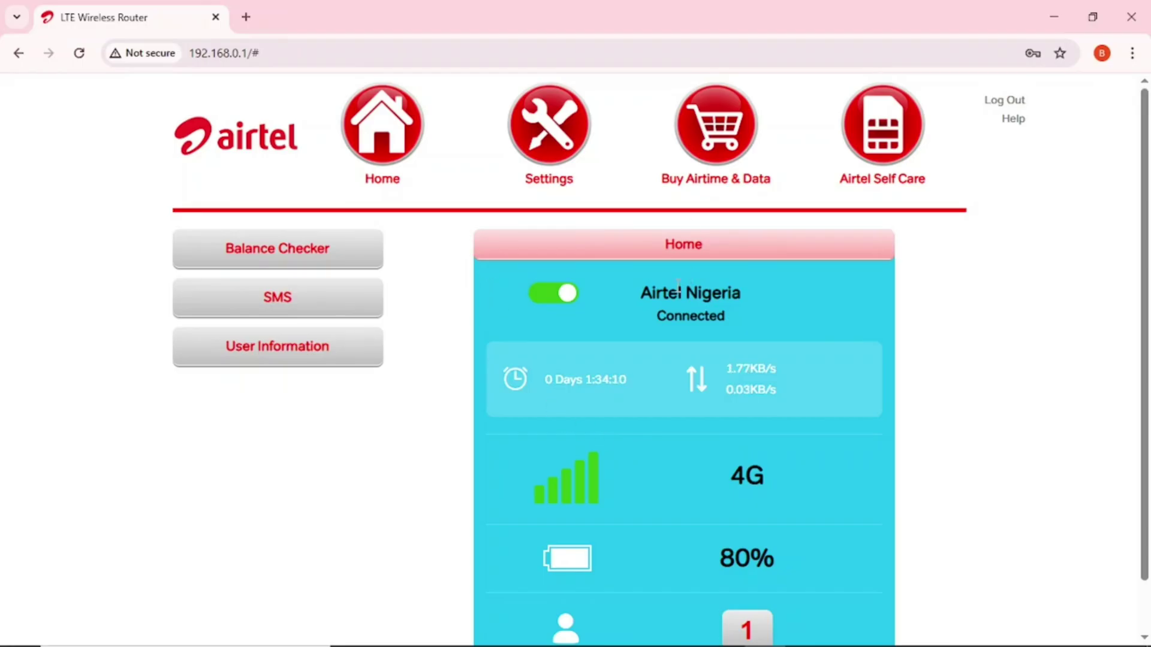
{"action": "left_click", "coordinate": [1008, 102]}
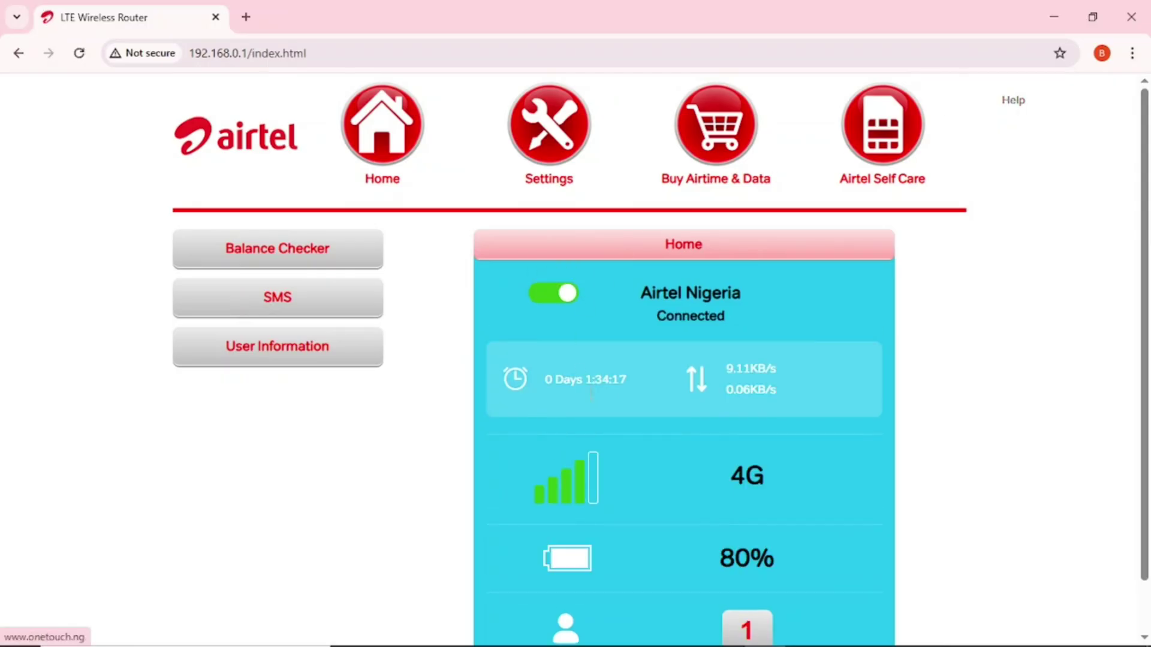
Sign back in using the saved admin username and the password
{"action": "left_click", "coordinate": [343, 258]}
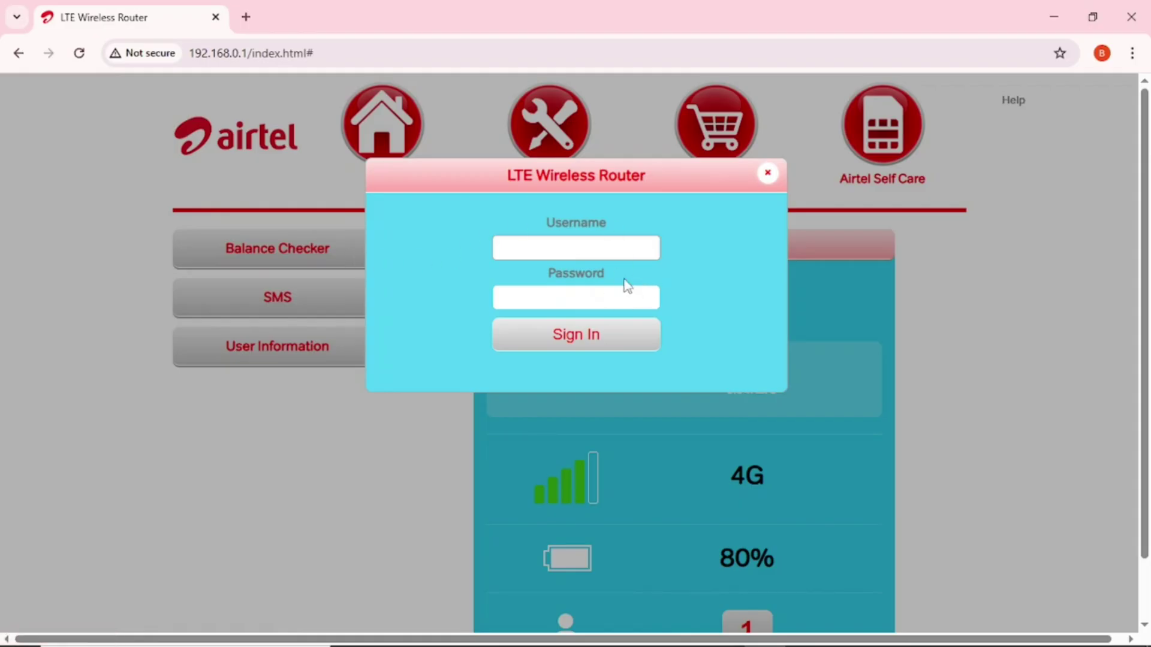
{"action": "left_click", "coordinate": [601, 245]}
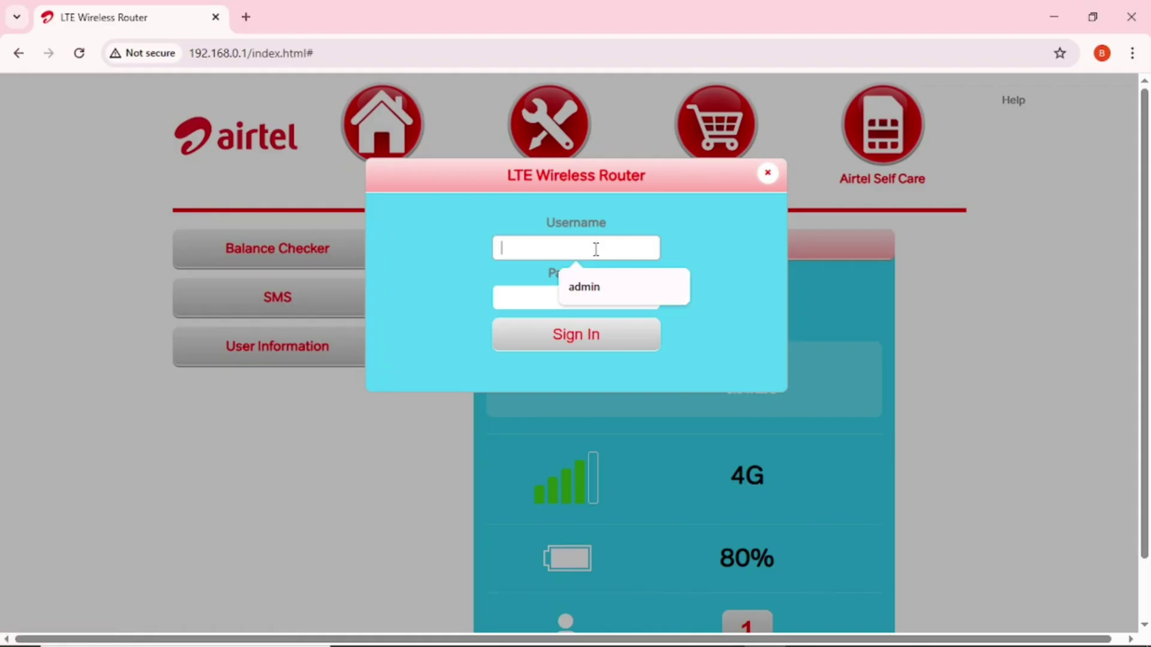
{"action": "left_click", "coordinate": [584, 288]}
{"action": "left_click", "coordinate": [555, 294]}
{"action": "type", "text": "admin"}
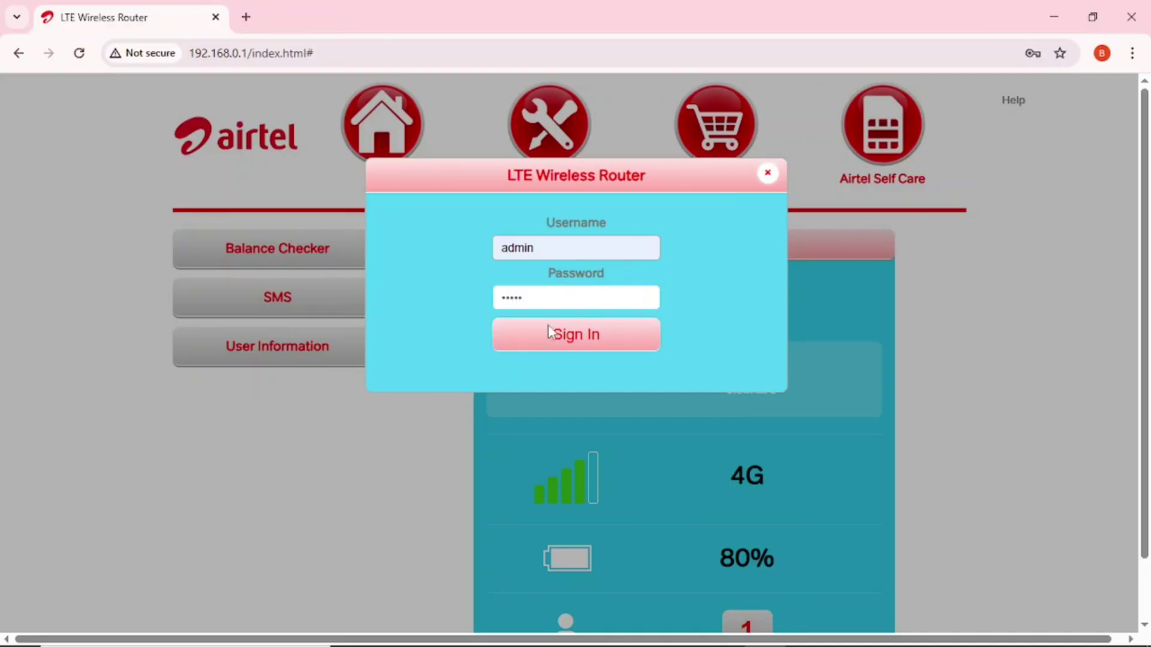
{"action": "left_click", "coordinate": [550, 337]}
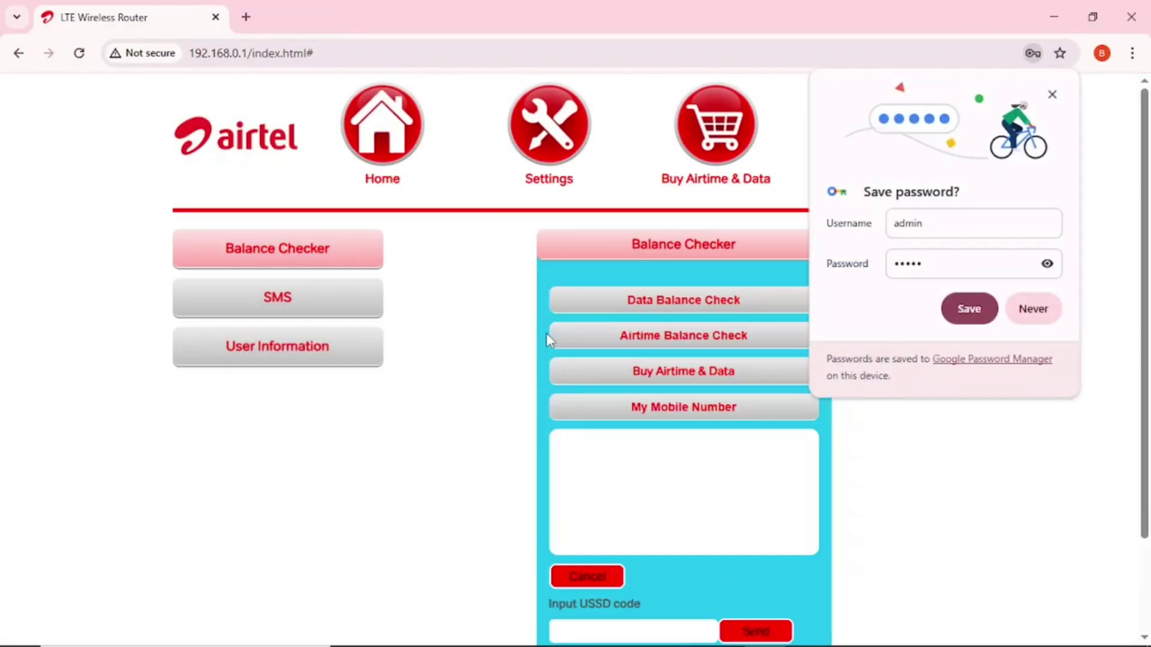
Decline saving the password, go Home, and open the Balance Checker tools
{"action": "left_click", "coordinate": [1051, 94]}
{"action": "scroll", "coordinate": [607, 303], "scroll_direction": "down", "scroll_amount": 2}
{"action": "scroll", "coordinate": [604, 301], "scroll_direction": "up", "scroll_amount": 2}
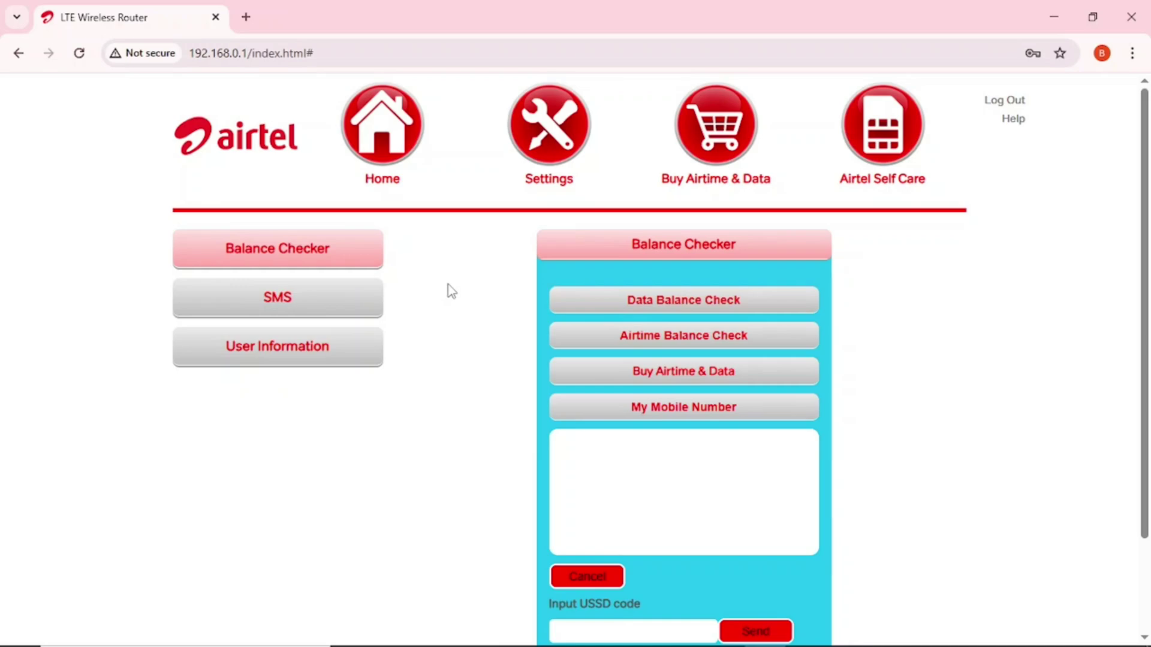
{"action": "left_click", "coordinate": [387, 150]}
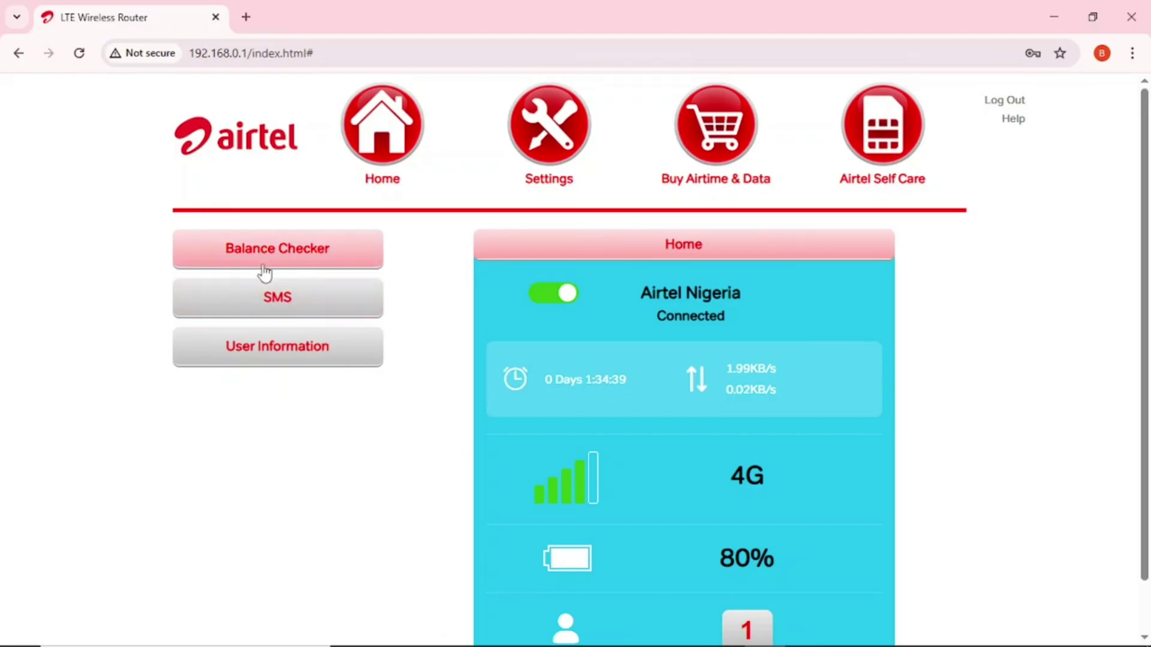
{"action": "left_click", "coordinate": [297, 257]}
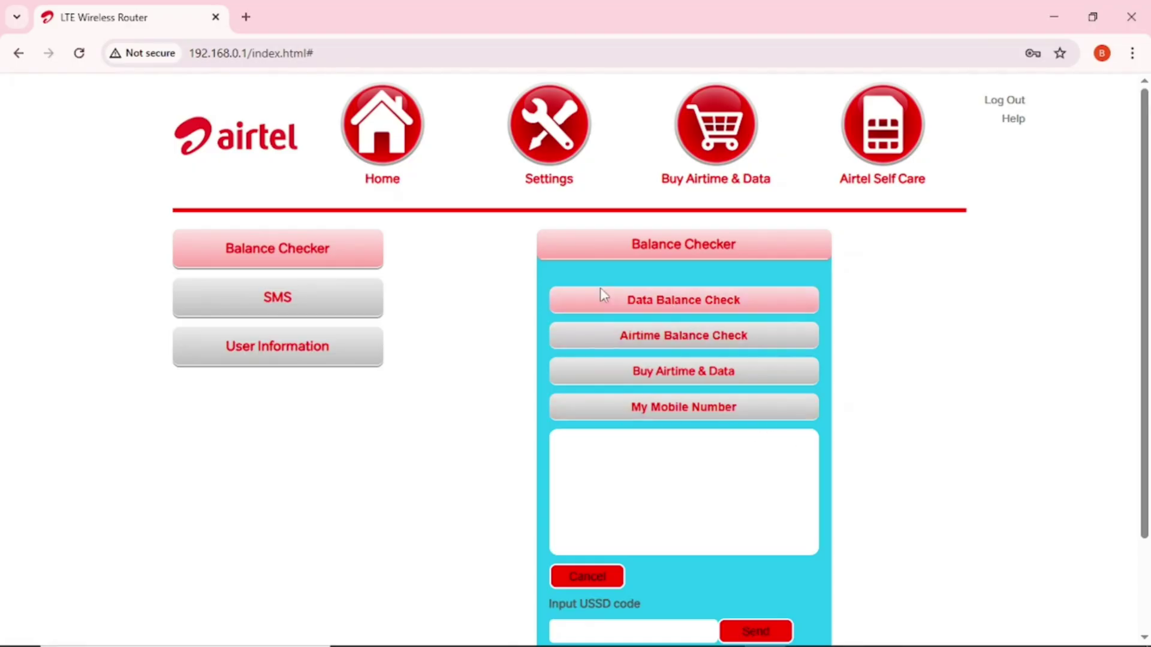
Request the data balance, then clear the previous USSD menu reply
{"action": "left_click", "coordinate": [685, 300]}
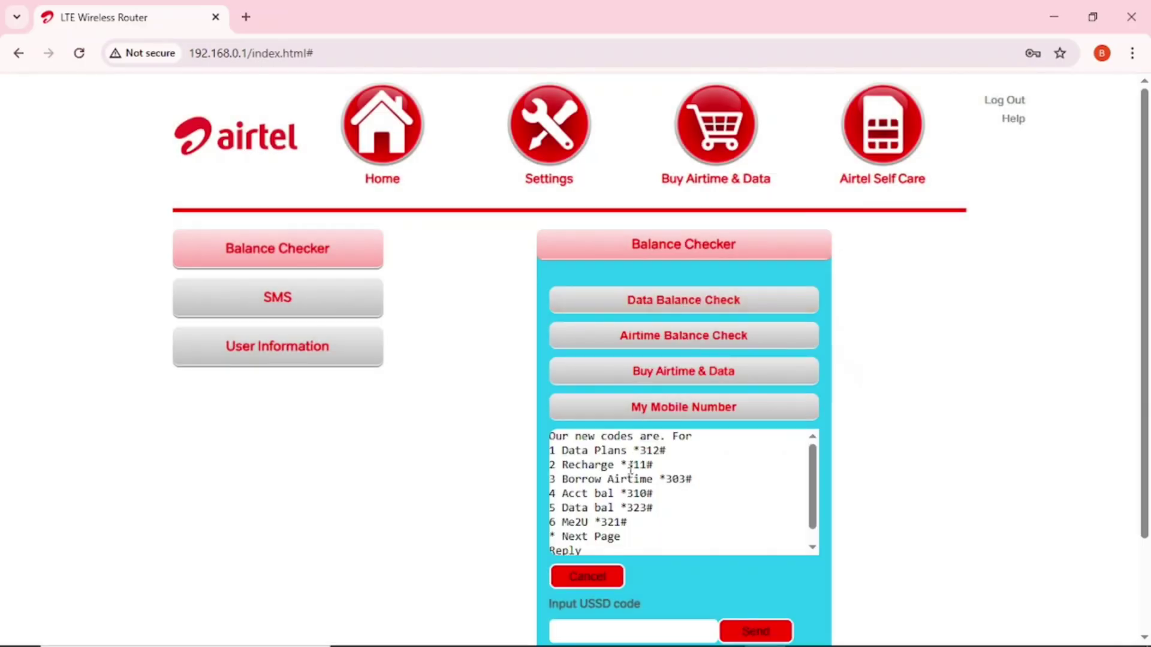
{"action": "scroll", "coordinate": [587, 512], "scroll_direction": "down", "scroll_amount": 1}
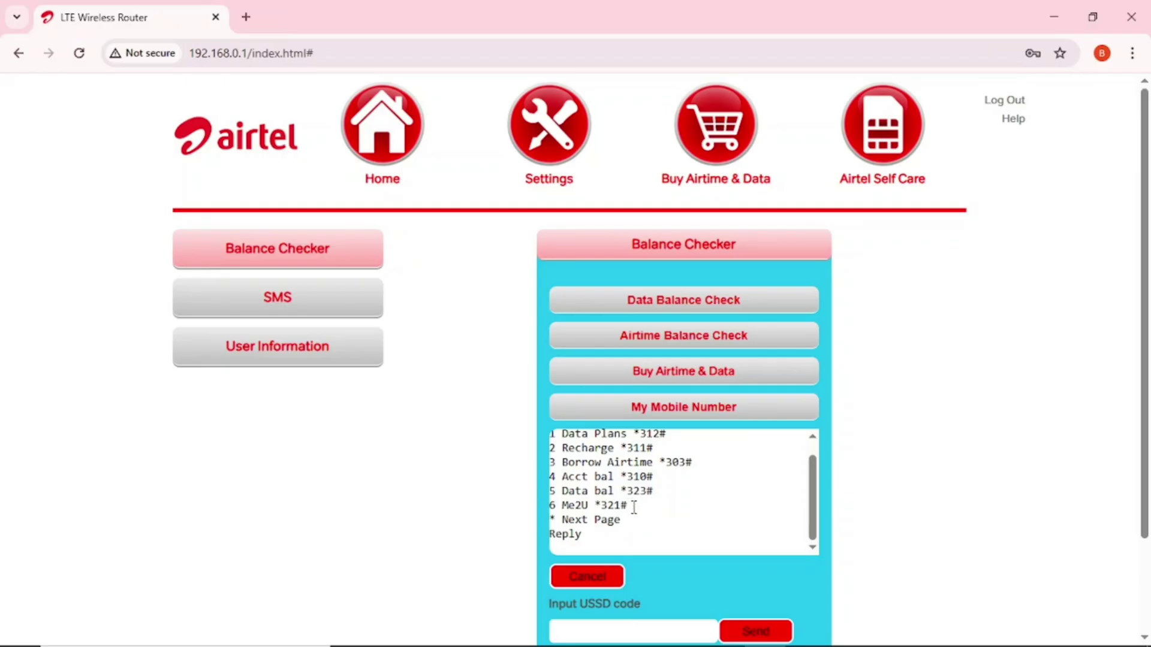
{"action": "scroll", "coordinate": [644, 495], "scroll_direction": "down", "scroll_amount": 2}
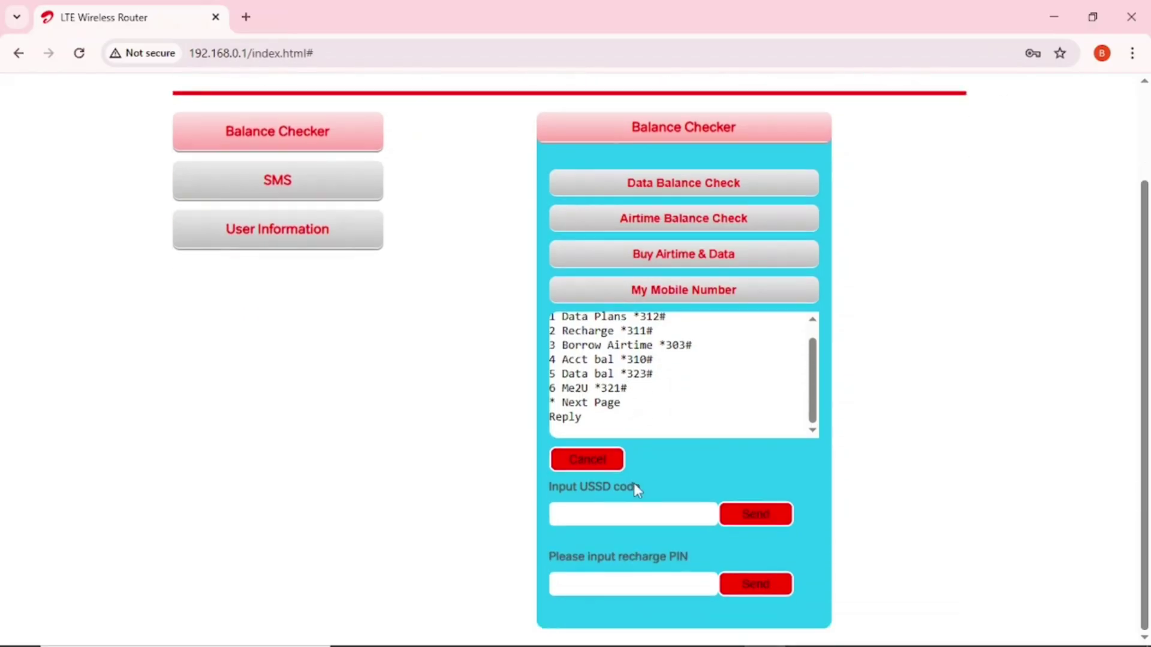
{"action": "left_click", "coordinate": [596, 460]}
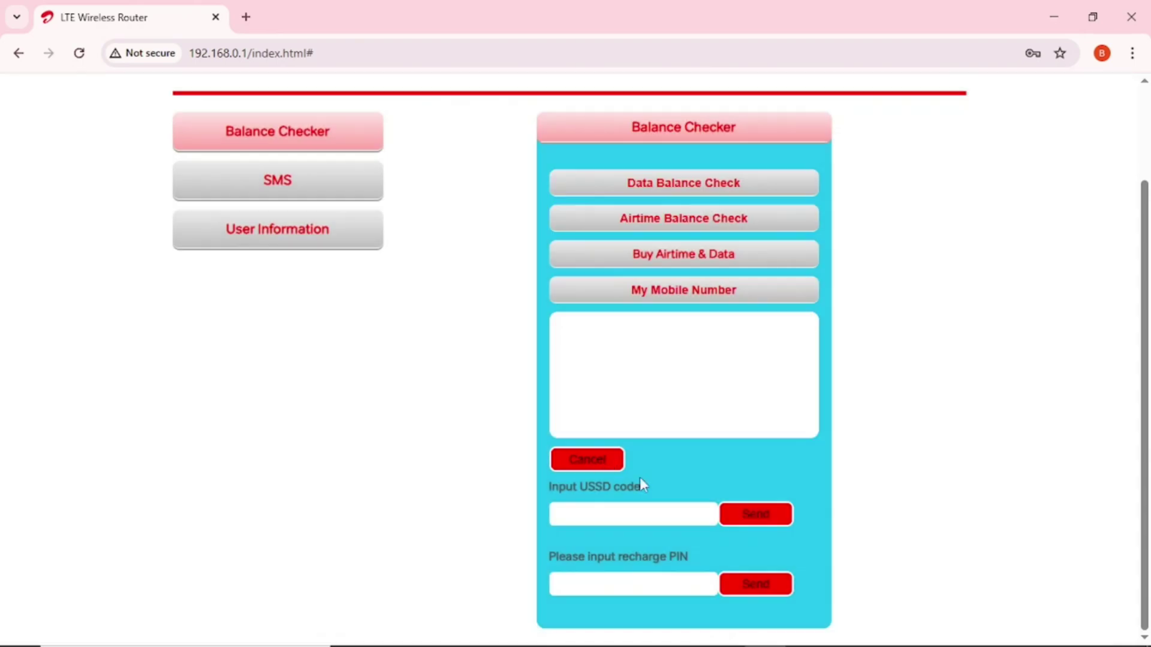
Send USSD code *323#, then reply 1 to choose DATA Balance
{"action": "left_click", "coordinate": [599, 513]}
{"action": "type", "text": "*323#"}
{"action": "left_click", "coordinate": [763, 517]}
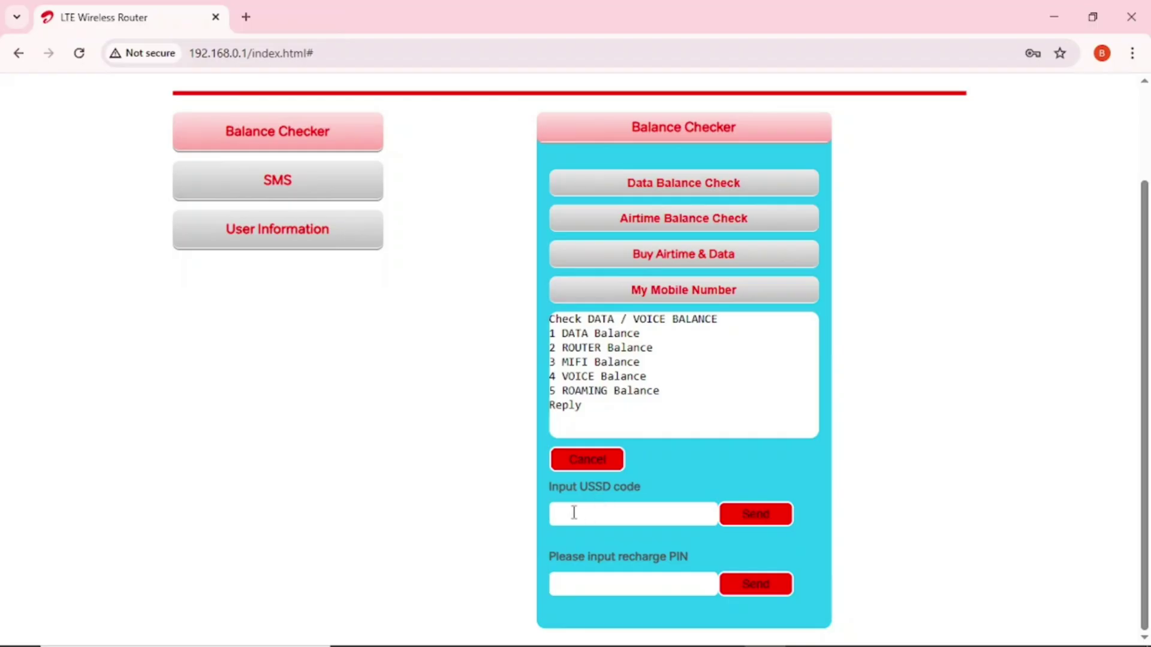
{"action": "type", "text": "1"}
{"action": "left_click", "coordinate": [763, 518]}
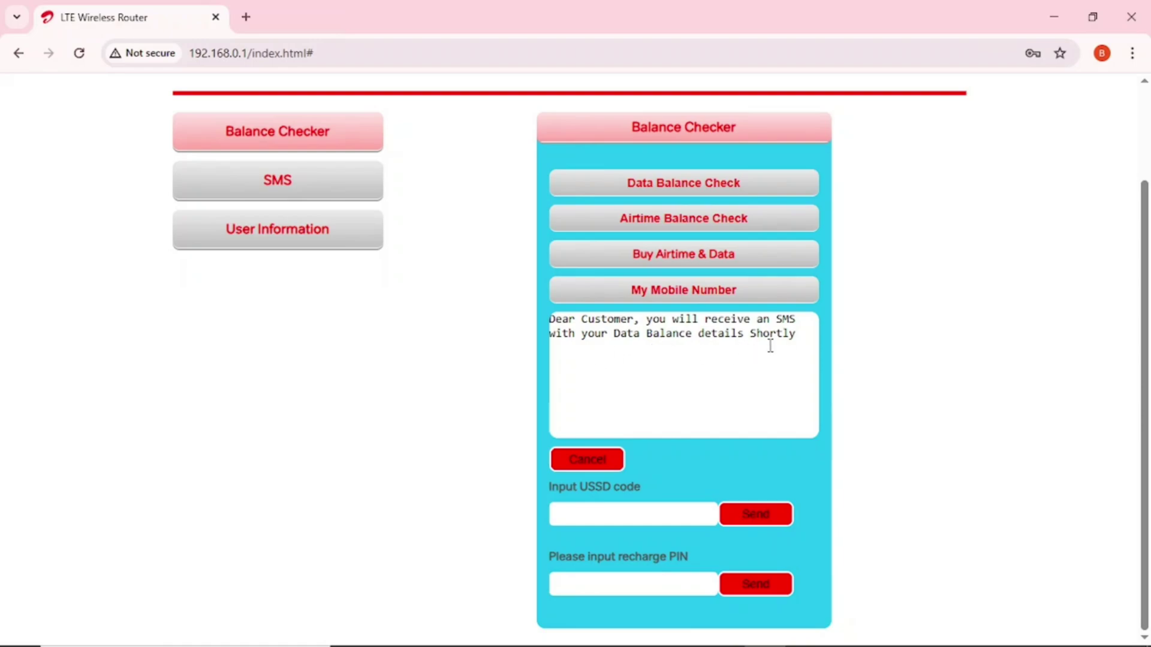
{"action": "scroll", "coordinate": [617, 360], "scroll_direction": "up", "scroll_amount": 3}
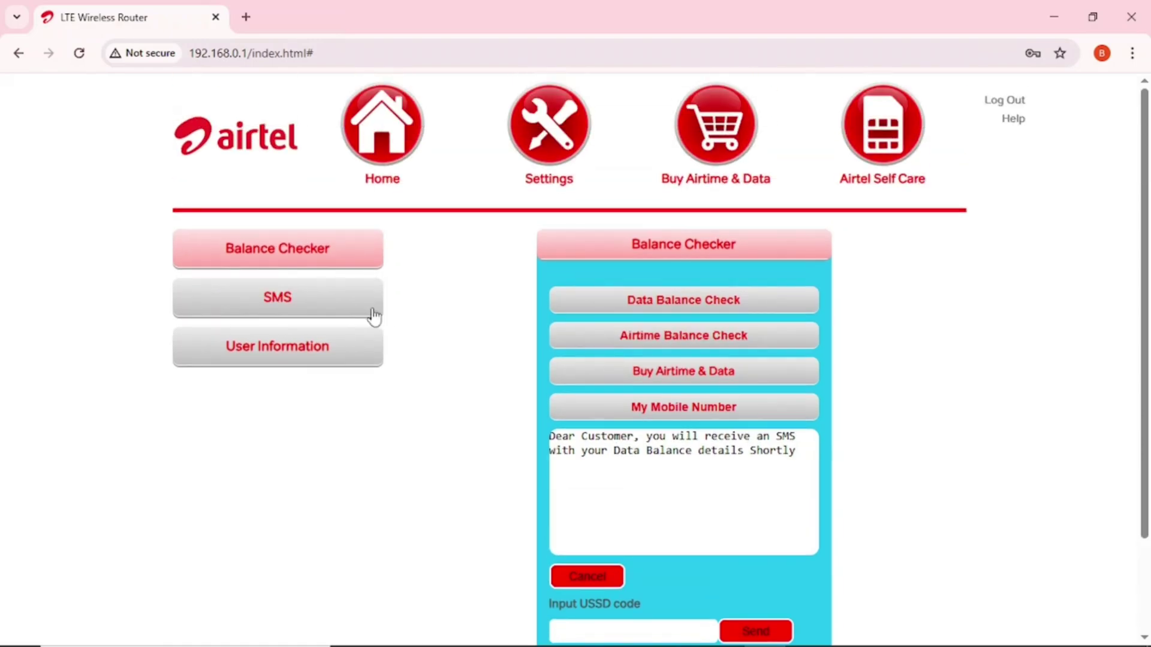
Refresh the SMS inbox and open the newest AIRTEL message about no active data plan
{"action": "left_click", "coordinate": [289, 309]}
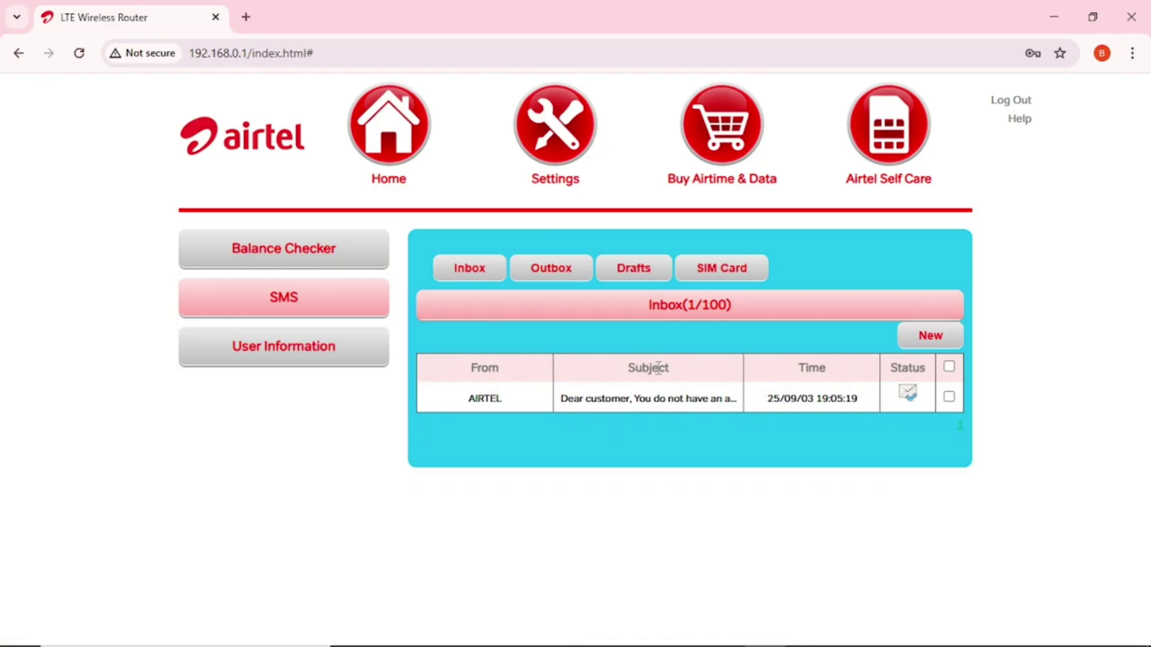
{"action": "left_click", "coordinate": [392, 150]}
{"action": "left_click", "coordinate": [311, 299]}
{"action": "left_click", "coordinate": [493, 266]}
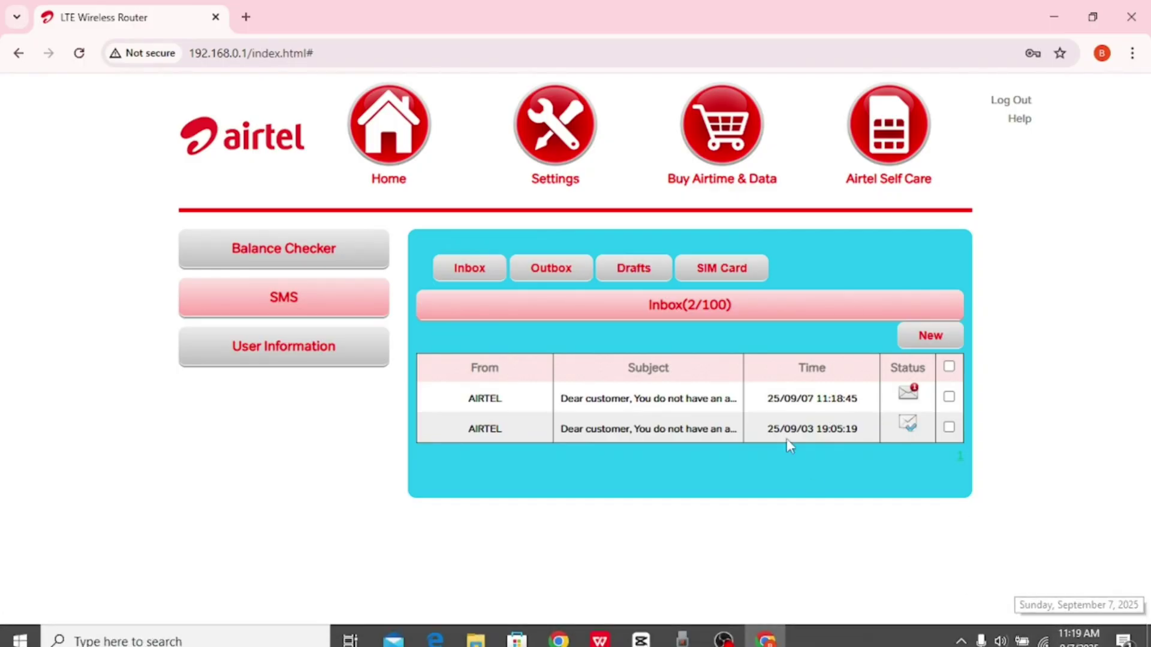
{"action": "left_click", "coordinate": [665, 398]}
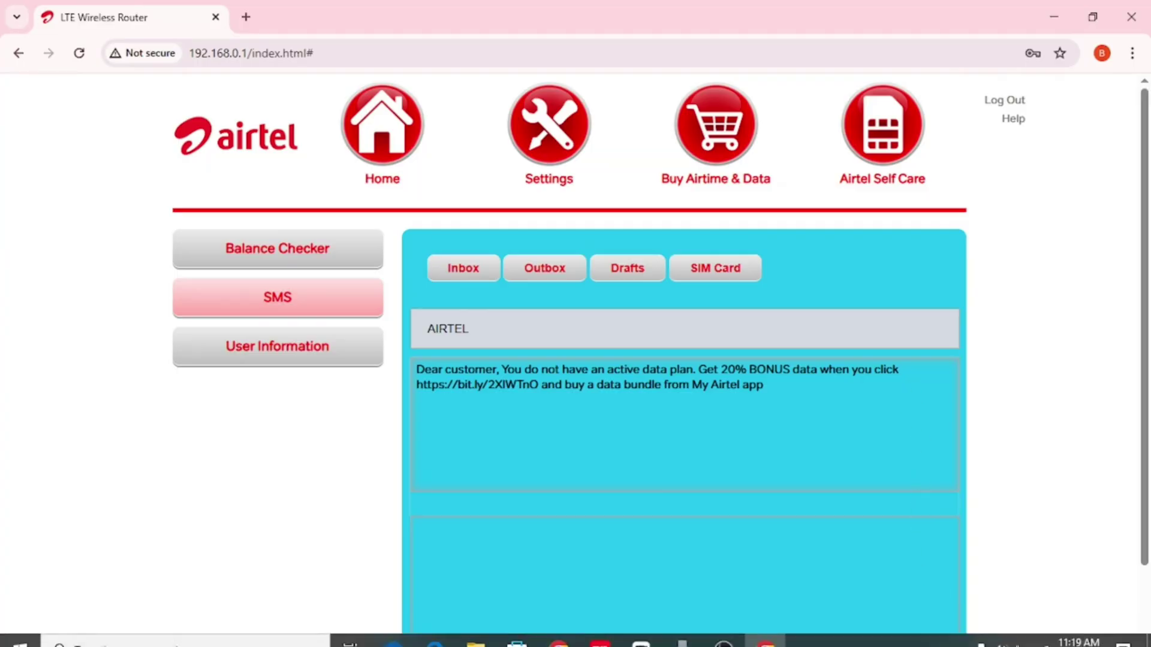
Request My Mobile Number in the Balance Checker, then clear the Invalid Service Code reply
{"action": "left_click", "coordinate": [382, 154]}
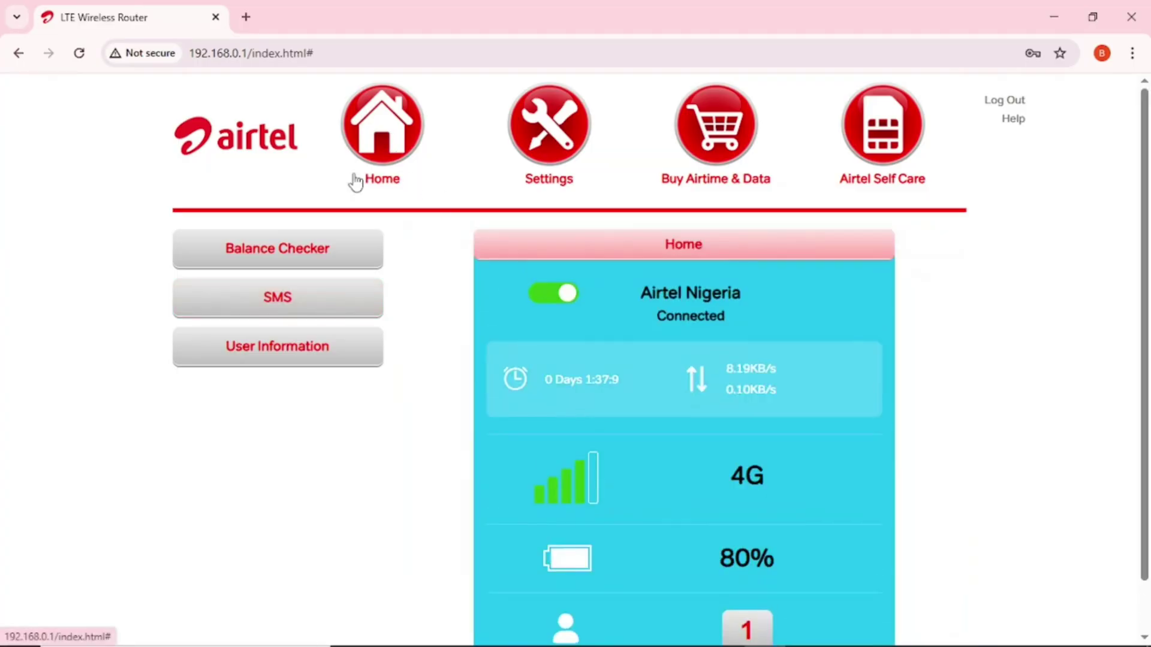
{"action": "left_click", "coordinate": [243, 255]}
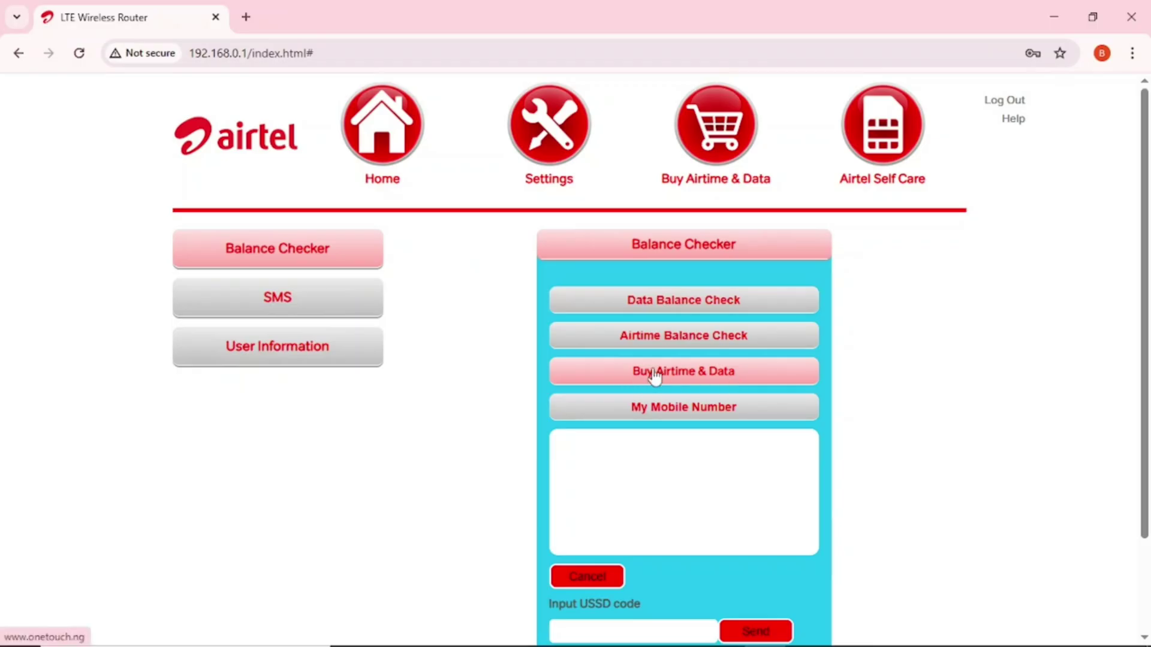
{"action": "left_click", "coordinate": [671, 407]}
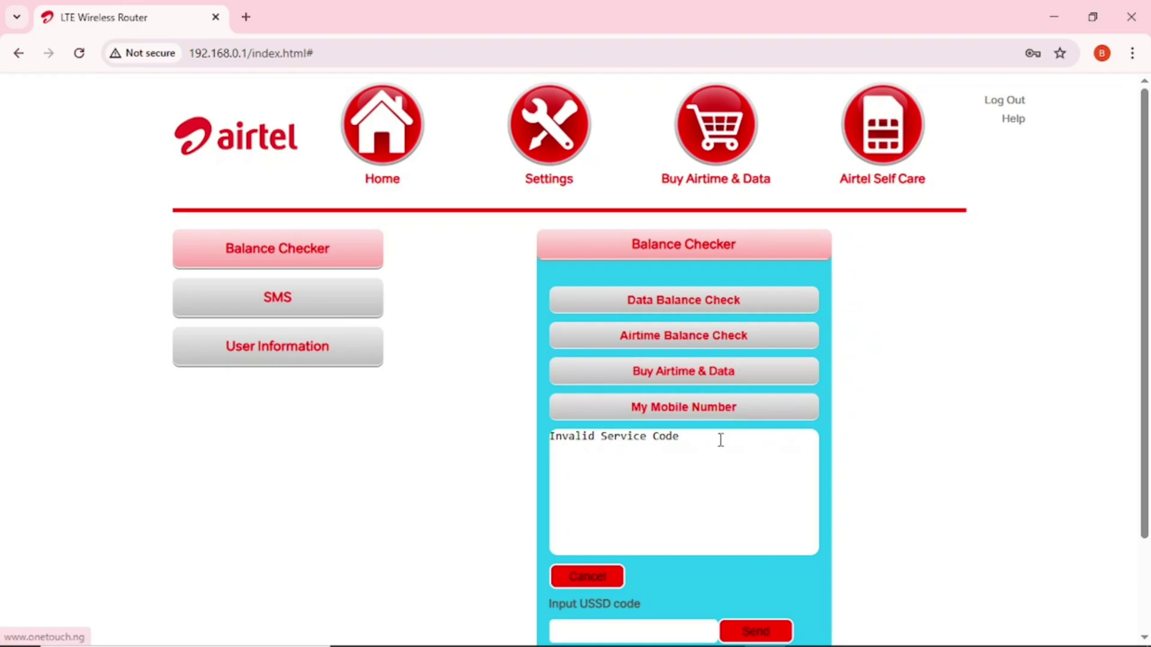
{"action": "left_click_drag", "start_coordinate": [648, 437], "coordinate": [633, 438]}
{"action": "left_click", "coordinate": [683, 447]}
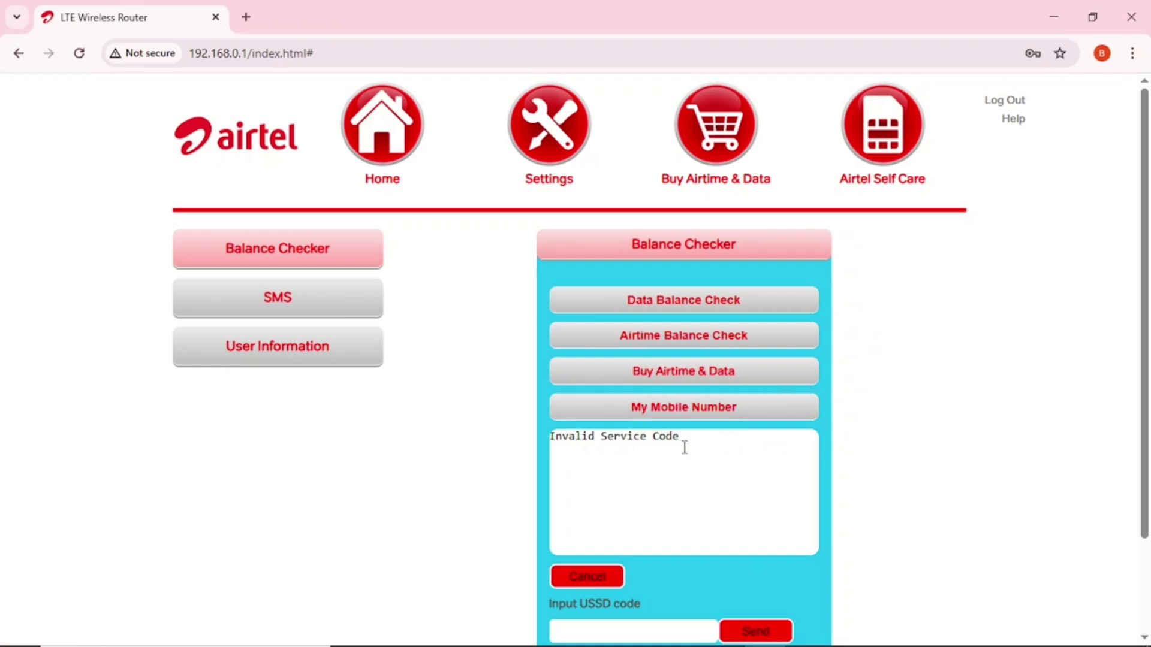
{"action": "left_click", "coordinate": [604, 579]}
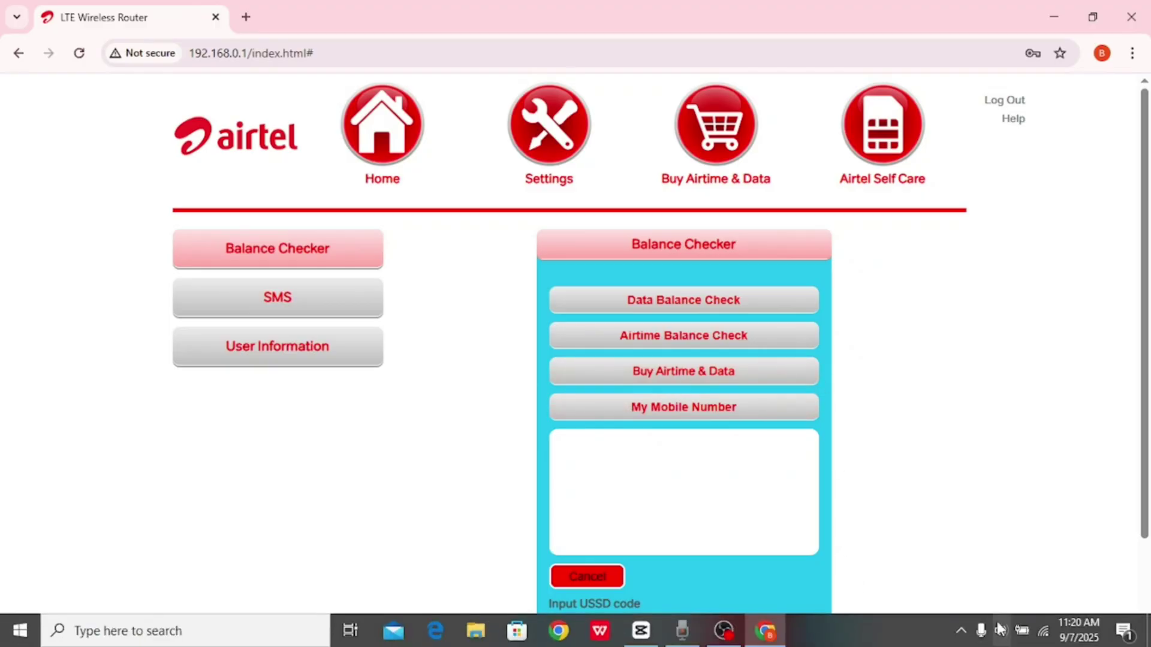
{"action": "left_click", "coordinate": [1044, 633]}
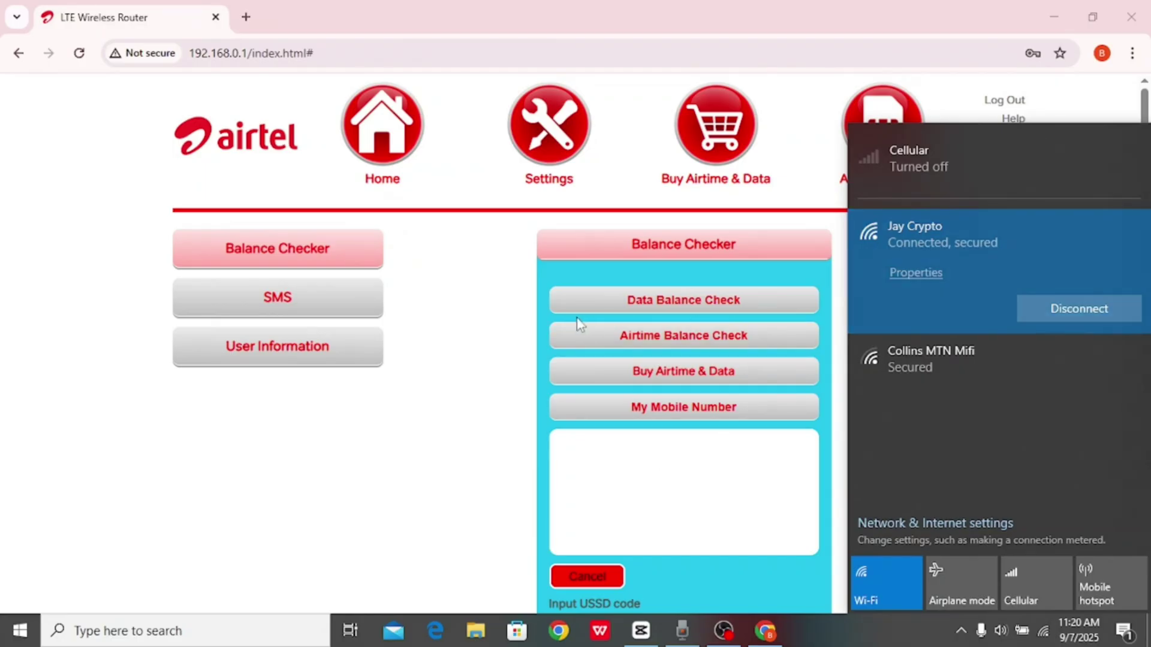
{"action": "left_click", "coordinate": [509, 367]}
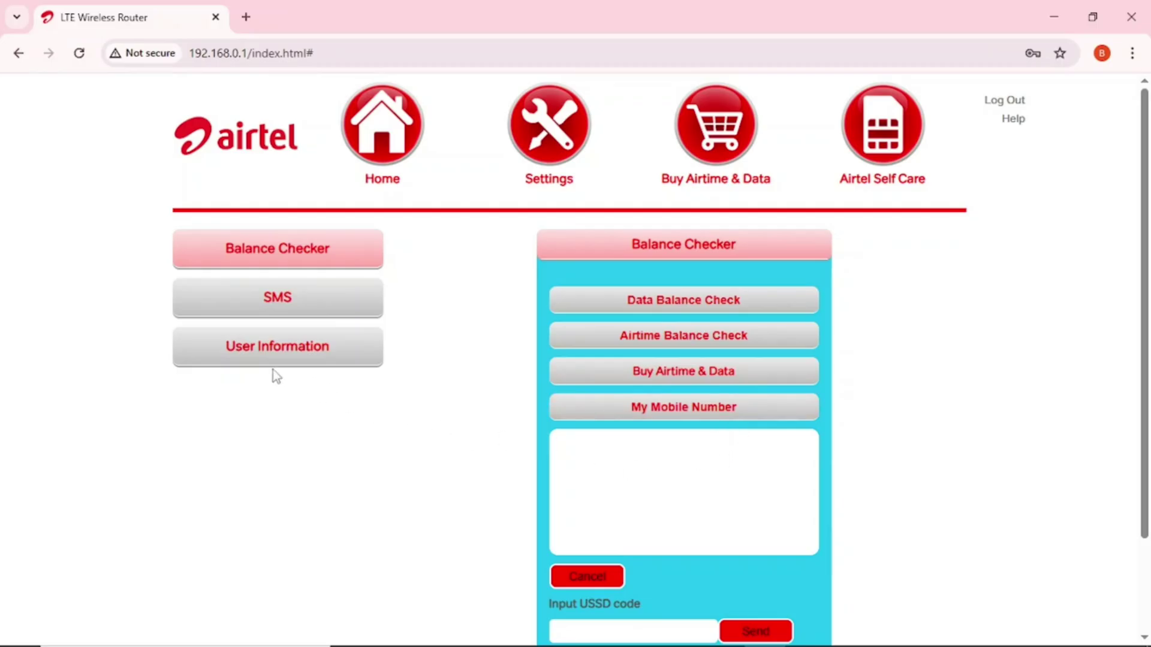
In User Information, change the Wi-Fi network name to CJSCNWSKXN
{"action": "left_click", "coordinate": [334, 363]}
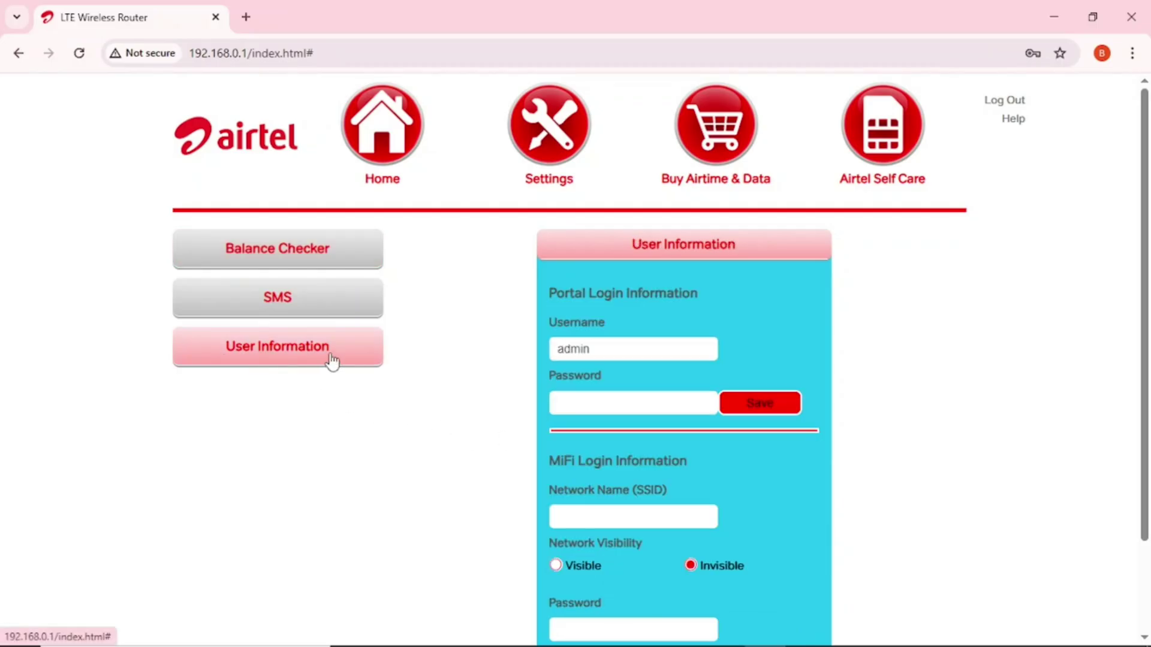
{"action": "scroll", "coordinate": [660, 311], "scroll_direction": "down", "scroll_amount": 2}
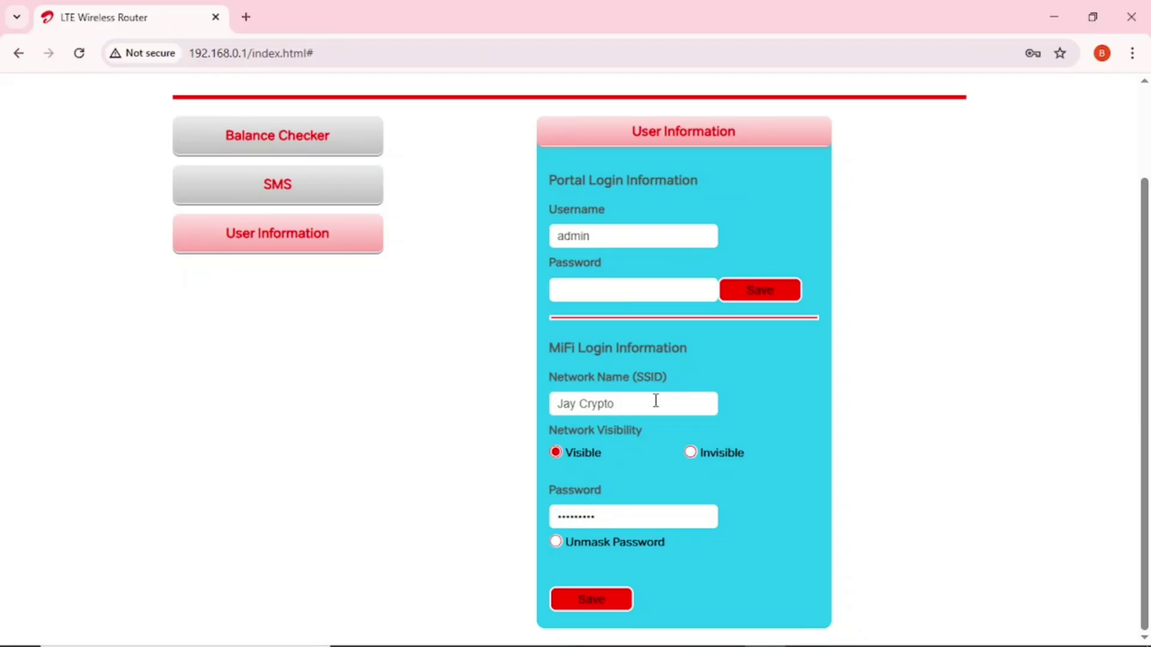
{"action": "left_click", "coordinate": [621, 406]}
{"action": "key", "text": "BackSpace"}
{"action": "key", "text": "BackSpace"}
{"action": "key", "text": "BackSpace"}
{"action": "key", "text": "BackSpace"}
{"action": "key", "text": "BackSpace"}
{"action": "key", "text": "BackSpace"}
{"action": "key", "text": "BackSpace"}
{"action": "key", "text": "BackSpace"}
{"action": "key", "text": "BackSpace"}
{"action": "type", "text": "CJSCNWSKXN"}
Unmask the MiFi Wi-Fi password and replace it with a new password
{"action": "left_click", "coordinate": [557, 542]}
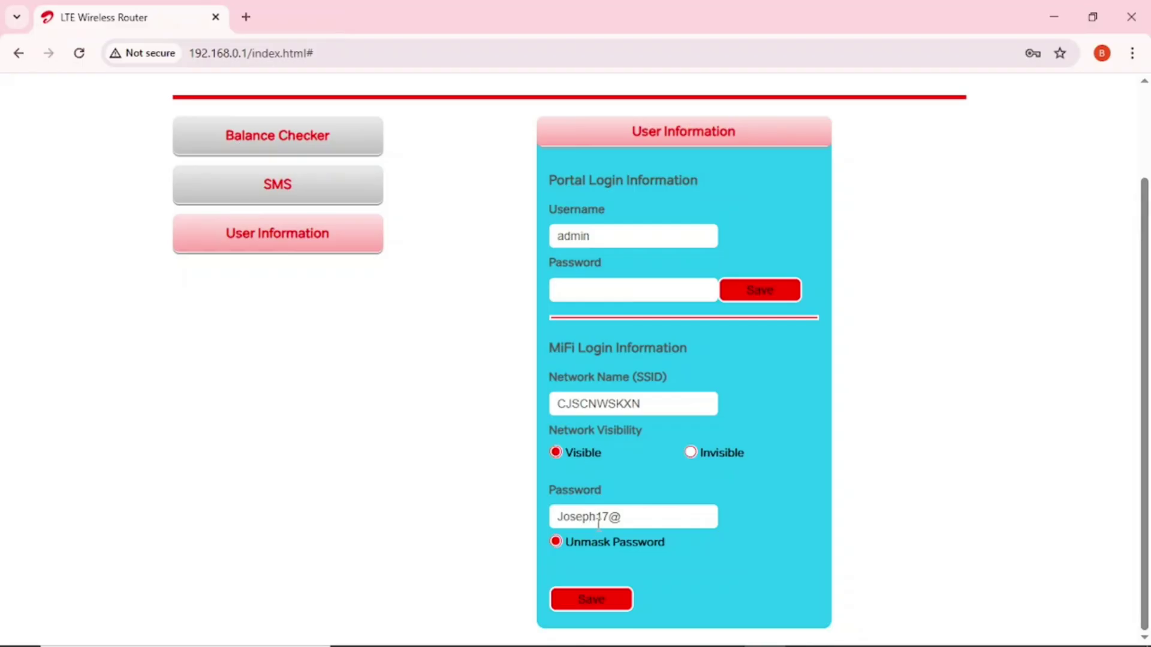
{"action": "left_click", "coordinate": [634, 520]}
{"action": "key", "text": "BackSpace"}
{"action": "key", "text": "BackSpace"}
{"action": "key", "text": "BackSpace"}
{"action": "key", "text": "BackSpace"}
{"action": "key", "text": "BackSpace"}
{"action": "key", "text": "BackSpace"}
{"action": "key", "text": "BackSpace"}
{"action": "key", "text": "BackSpace"}
{"action": "key", "text": "BackSpace"}
{"action": "mouse_move", "coordinate": [1060, 632]}
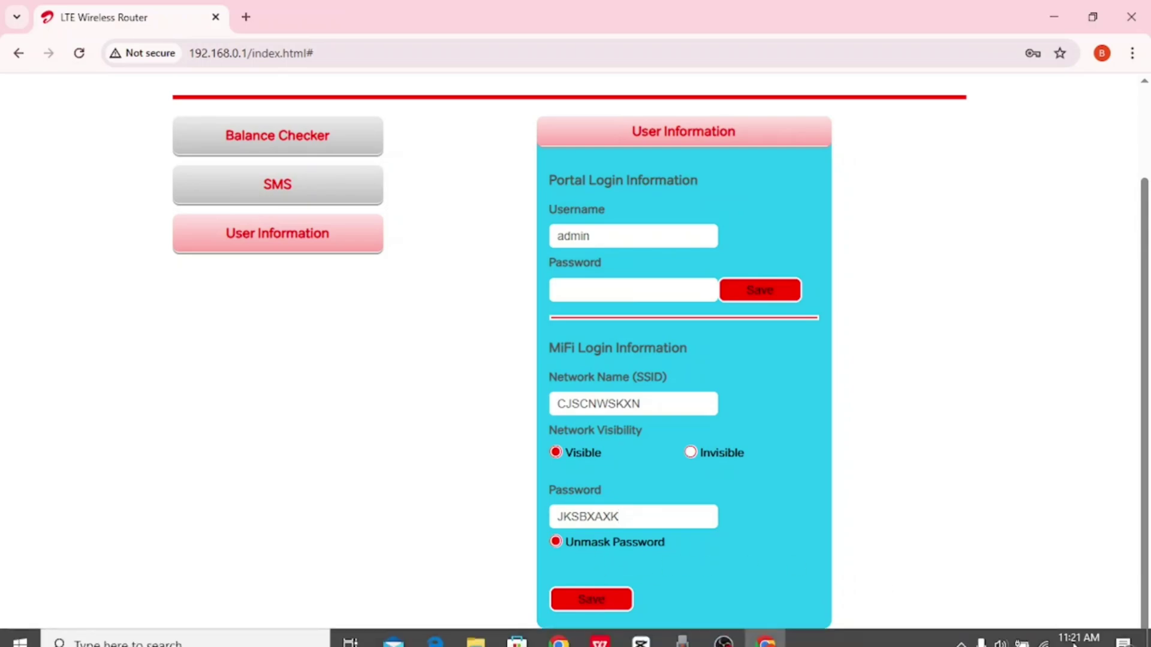
{"action": "left_click", "coordinate": [1044, 631]}
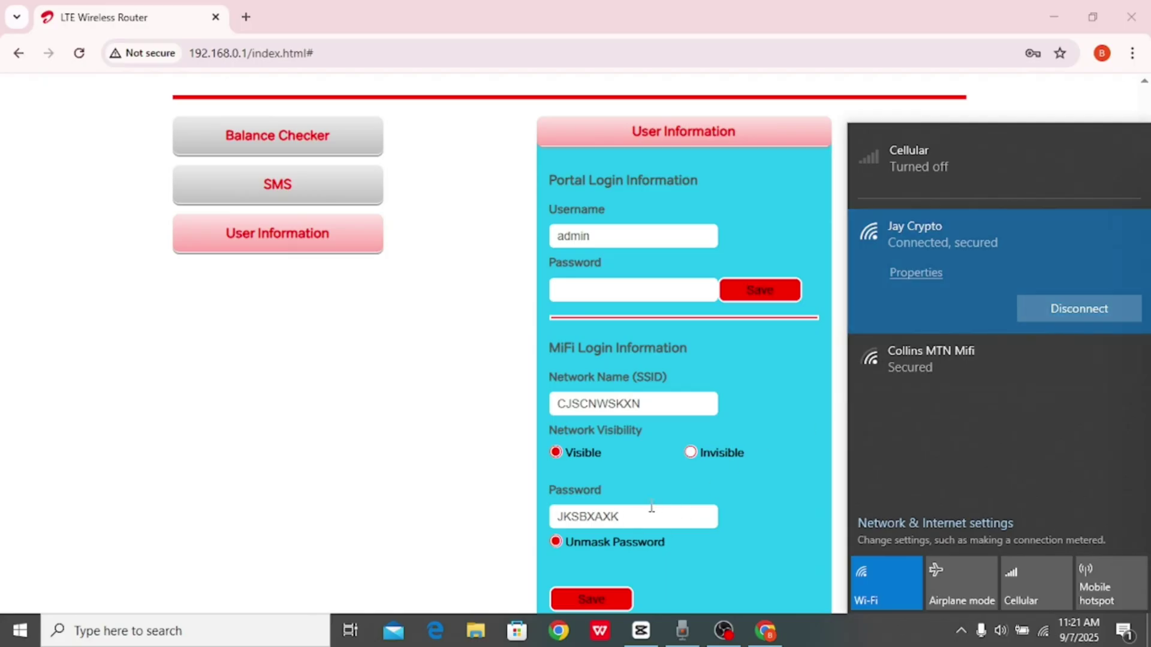
{"action": "left_click", "coordinate": [819, 350]}
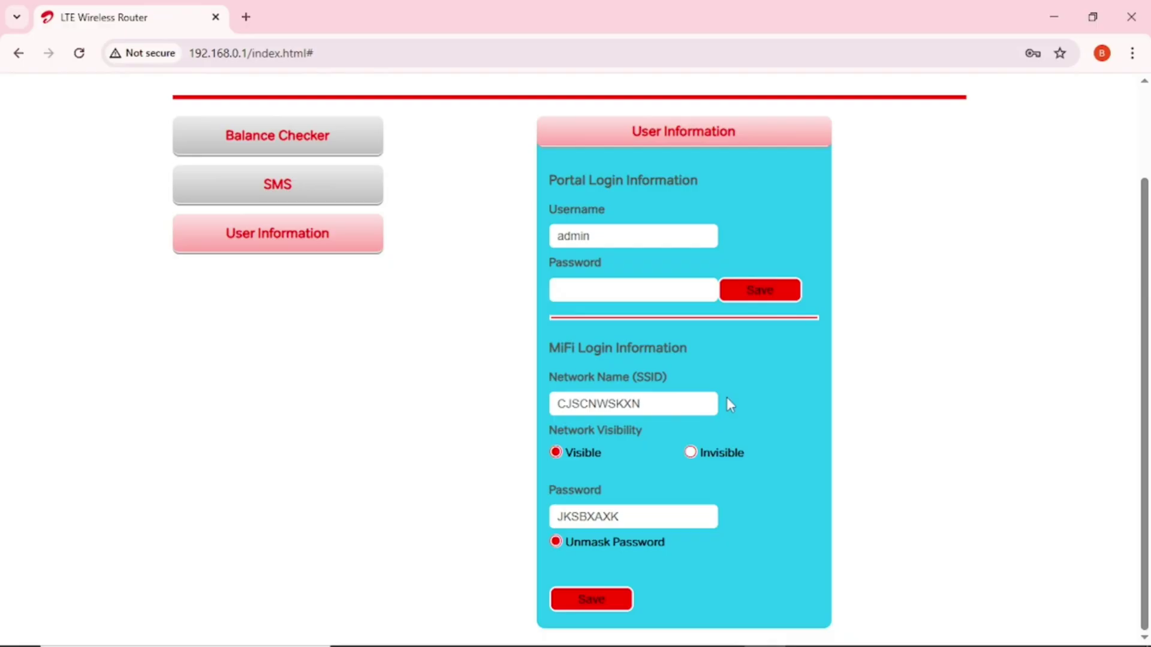
{"action": "scroll", "coordinate": [741, 397], "scroll_direction": "up", "scroll_amount": 2}
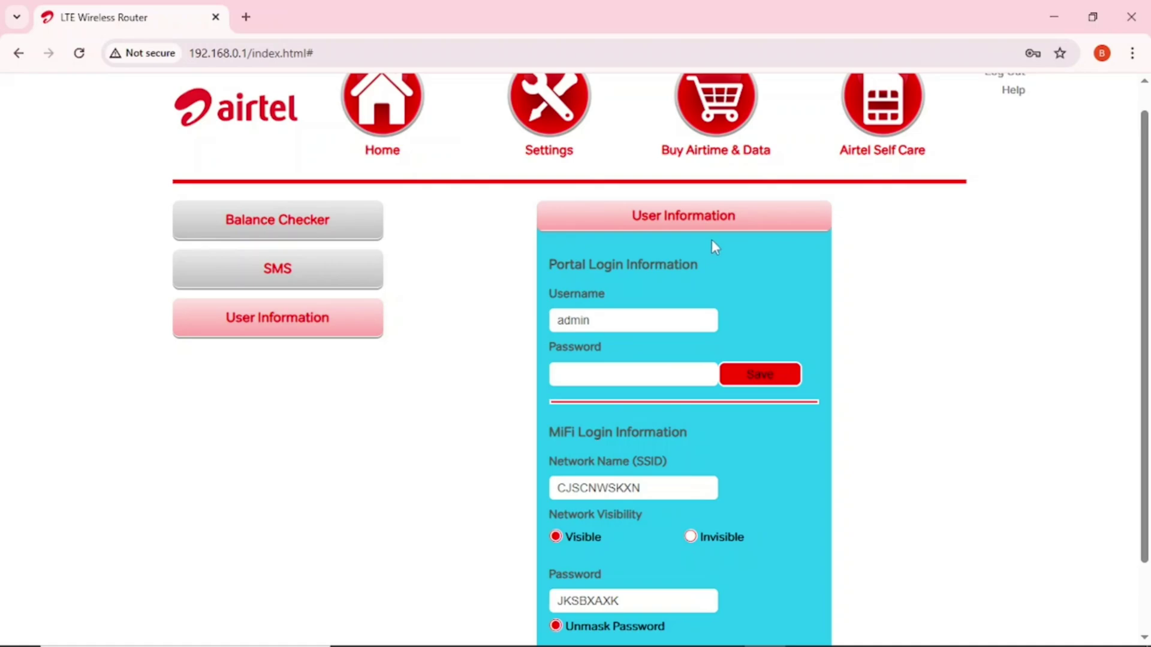
Type a new portal login password for the admin username, then go back Home
{"action": "left_click", "coordinate": [613, 381]}
{"action": "double_click", "coordinate": [599, 319]}
{"action": "left_click", "coordinate": [600, 323]}
{"action": "scroll", "coordinate": [744, 426], "scroll_direction": "down", "scroll_amount": 2}
{"action": "scroll", "coordinate": [637, 404], "scroll_direction": "up", "scroll_amount": 2}
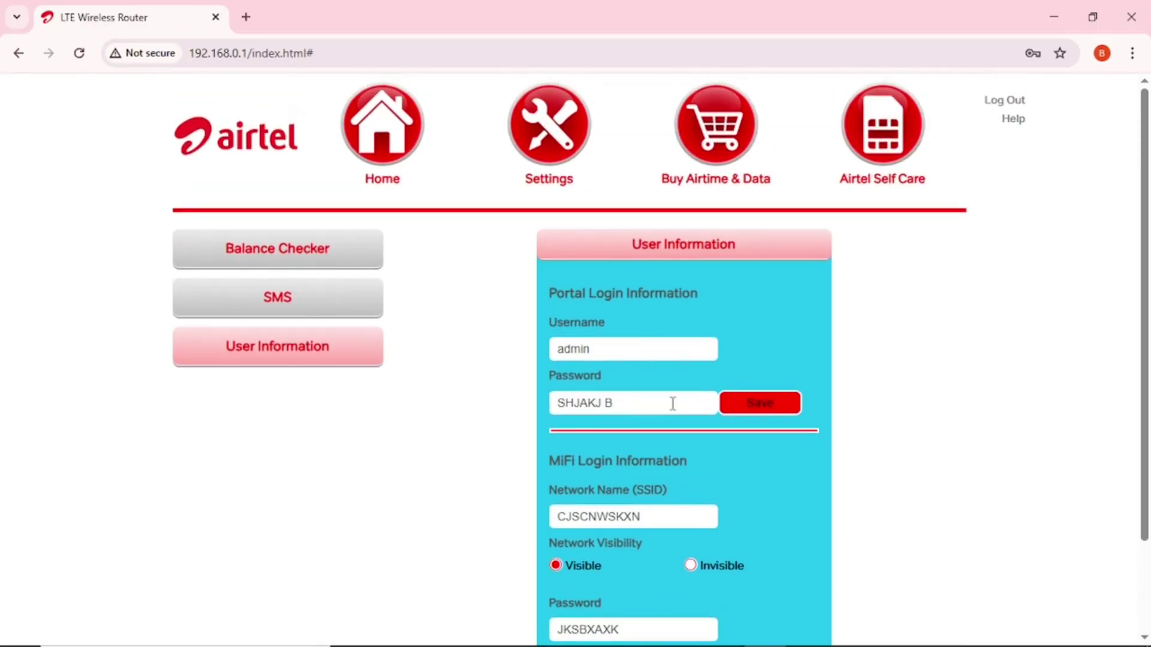
{"action": "left_click", "coordinate": [405, 148]}
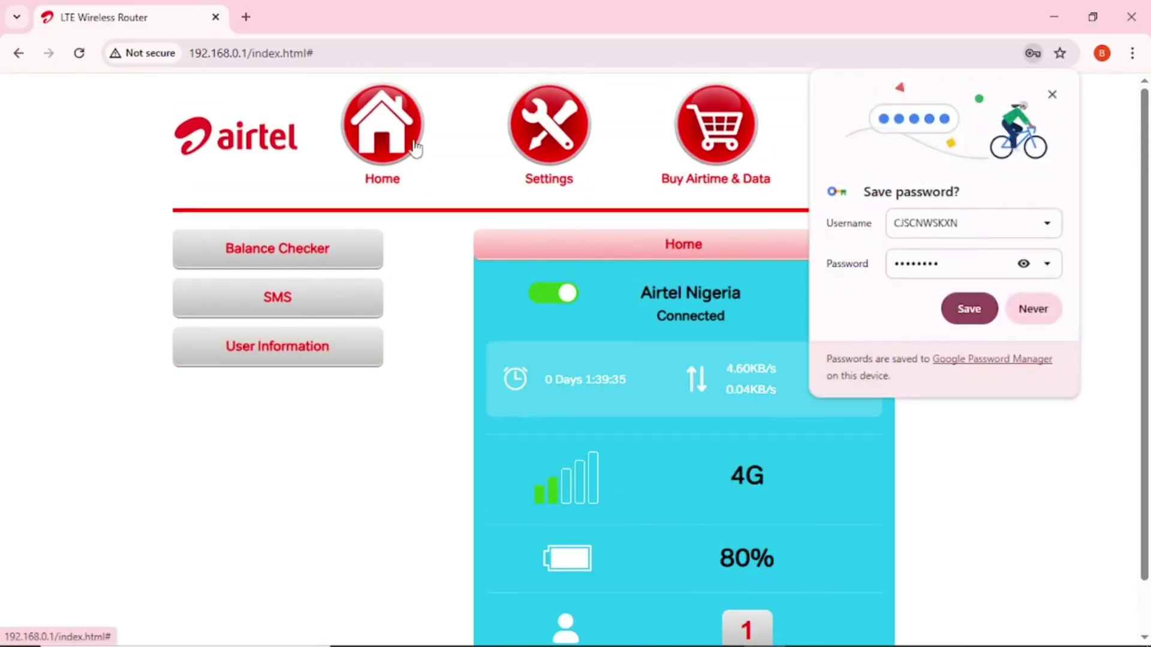
Dismiss Chrome's save-password prompt and read the AIRTEL SMS reporting no active data plan
{"action": "left_click", "coordinate": [1052, 94]}
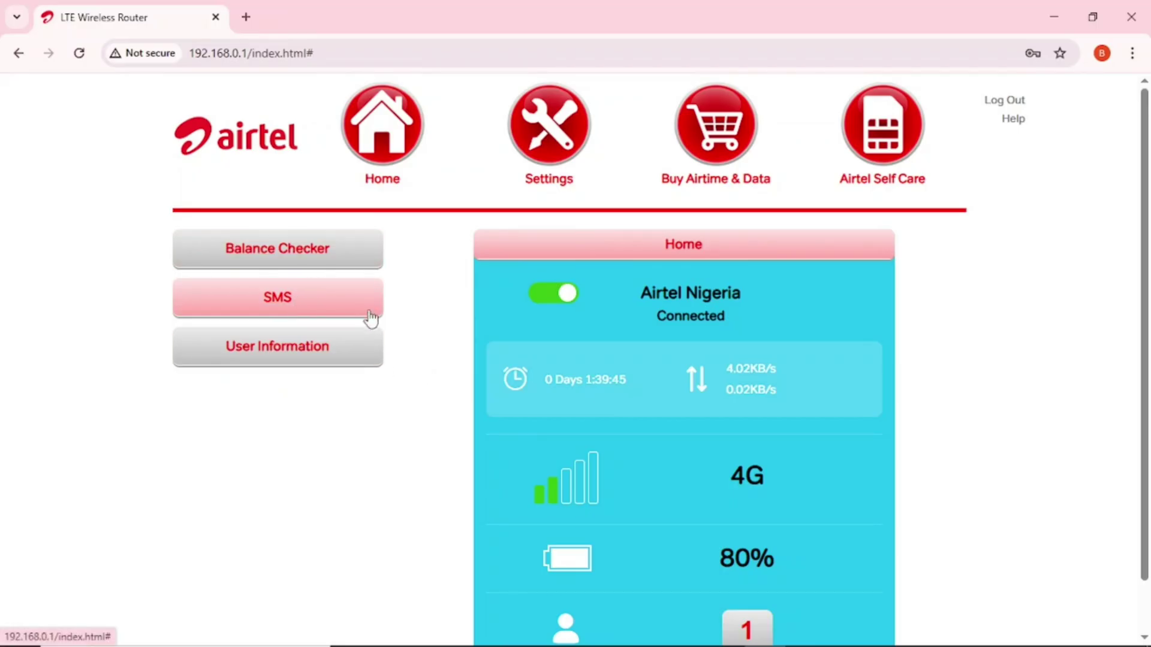
{"action": "left_click", "coordinate": [320, 308]}
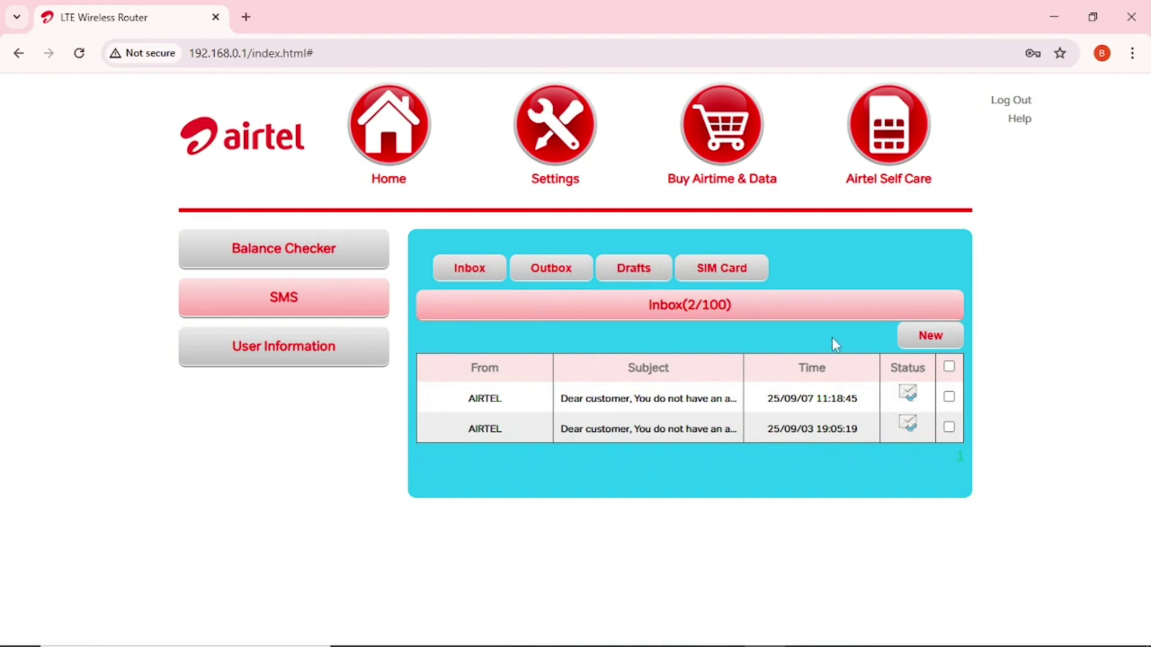
{"action": "left_click", "coordinate": [664, 401]}
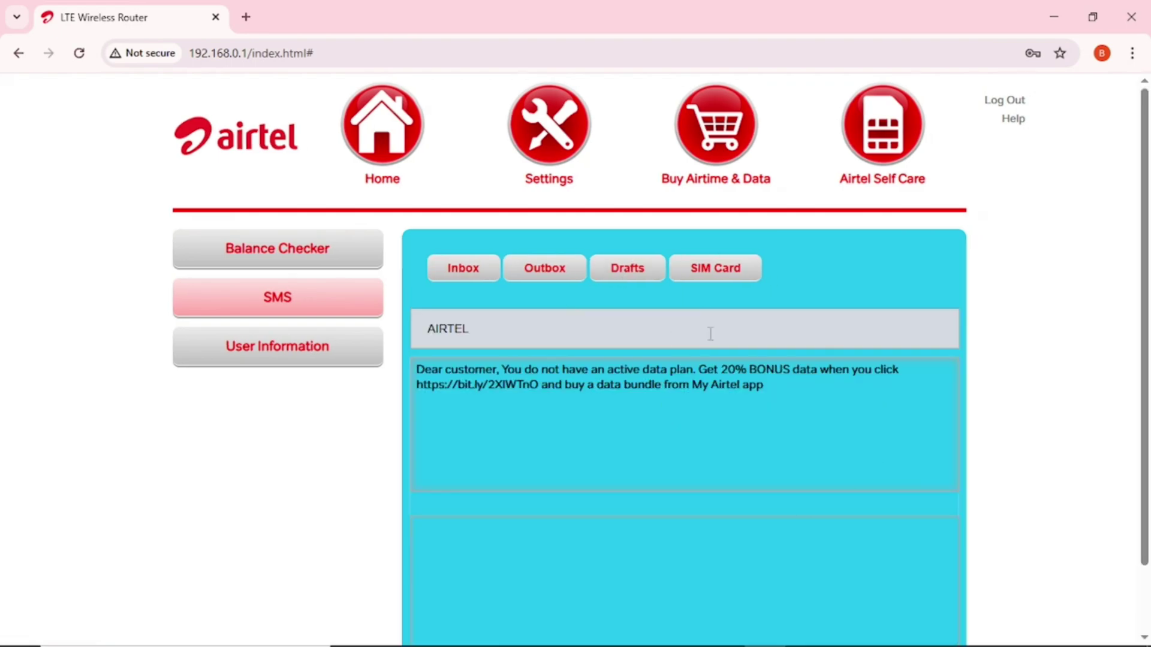
{"action": "left_click", "coordinate": [461, 278]}
{"action": "left_click", "coordinate": [278, 347]}
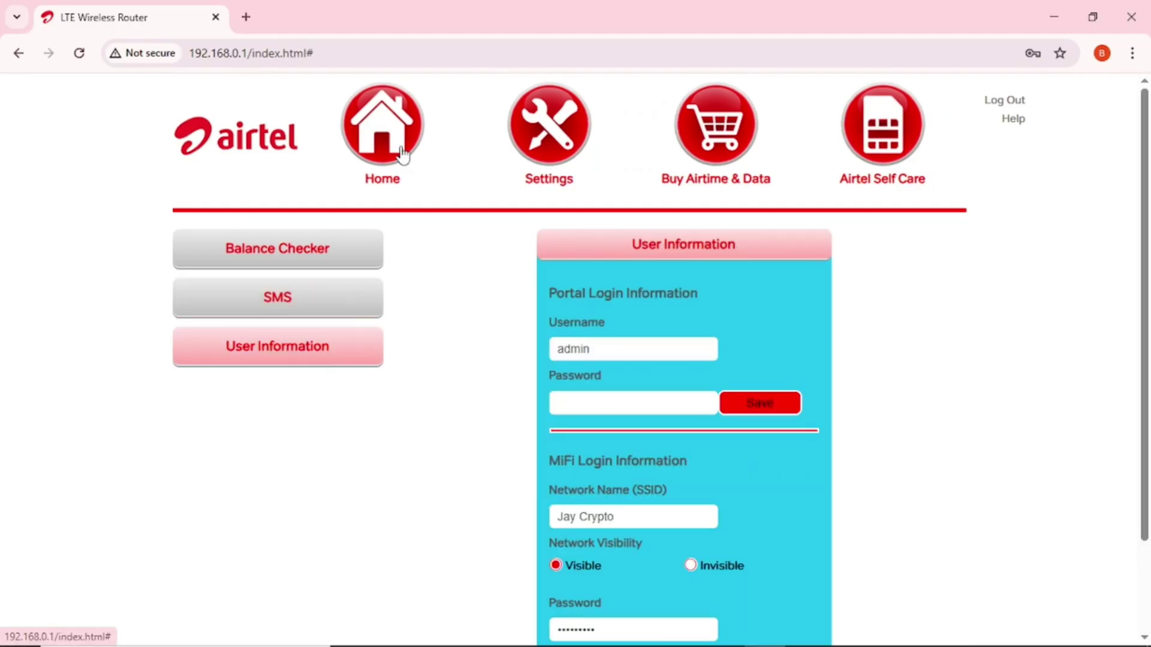
{"action": "left_click", "coordinate": [405, 157]}
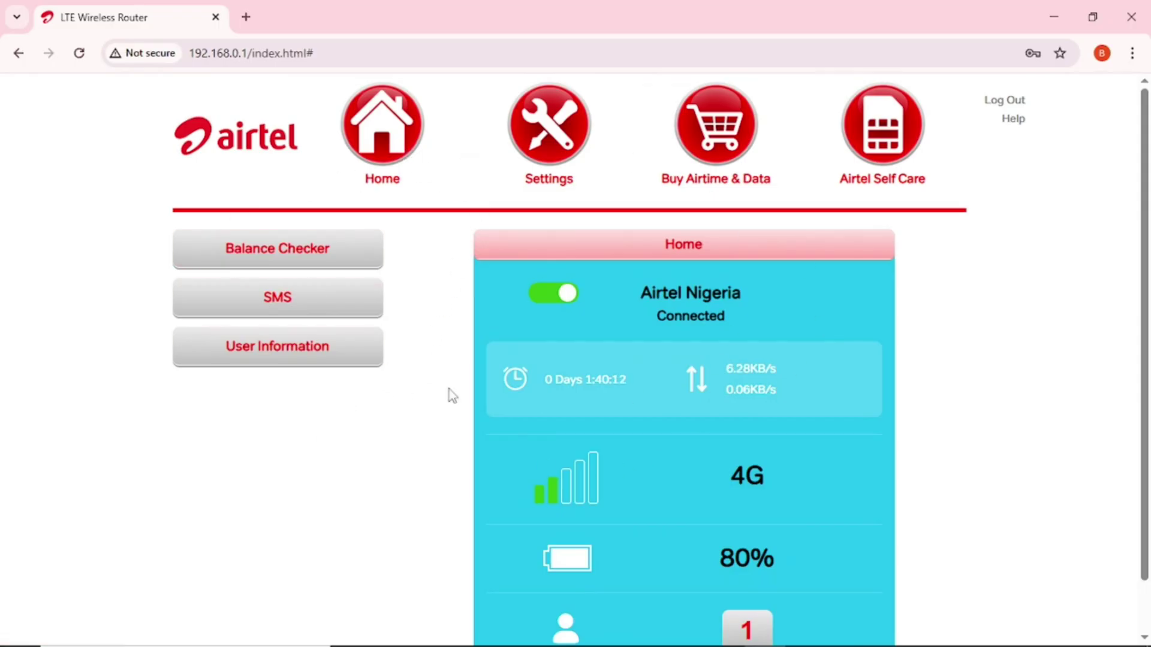
{"action": "left_click", "coordinate": [326, 367]}
{"action": "scroll", "coordinate": [683, 353], "scroll_direction": "down", "scroll_amount": 2}
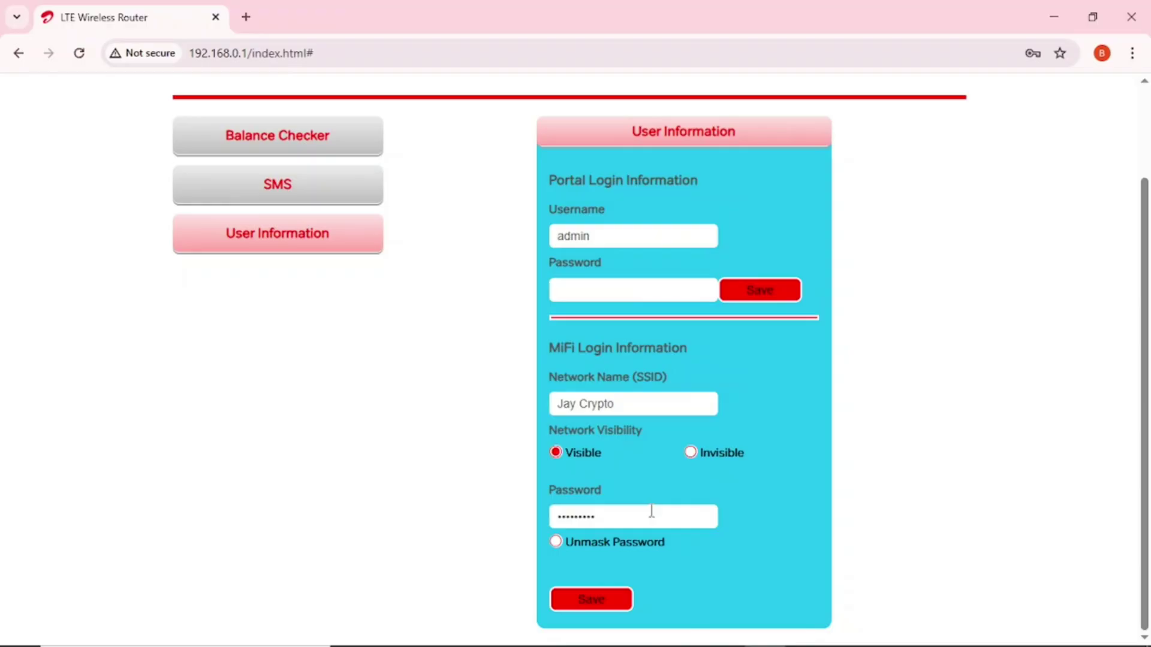
{"action": "scroll", "coordinate": [601, 475], "scroll_direction": "up", "scroll_amount": 2}
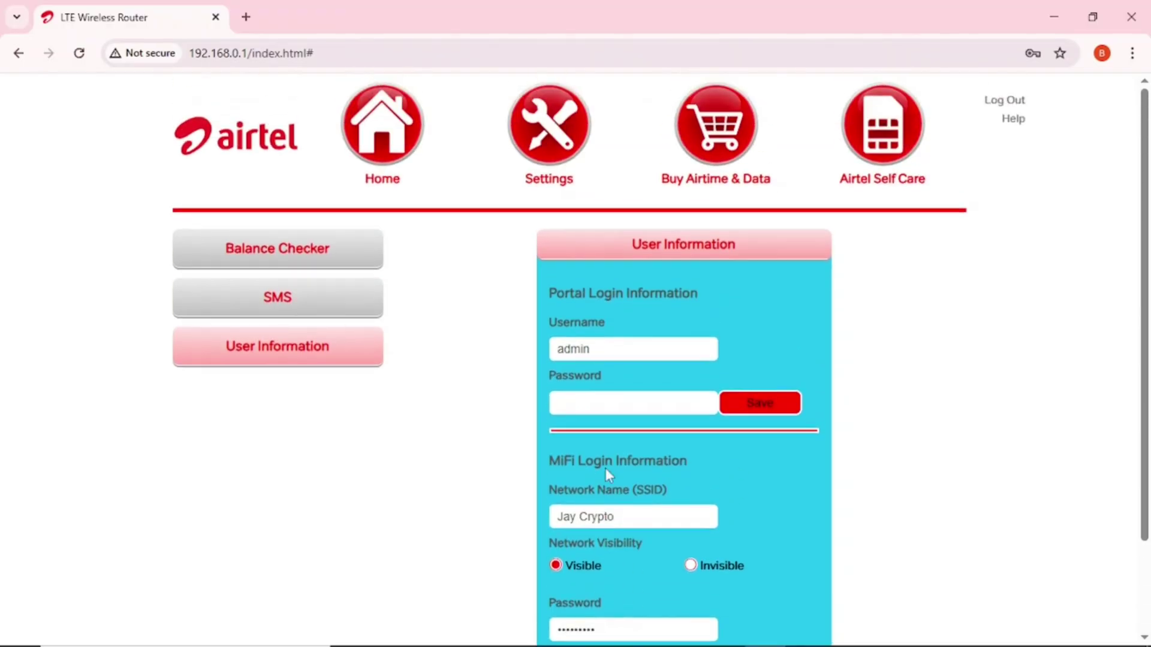
Go to the router's Settings and bring up Wireless Settings, checking the Wi-Fi password field
{"action": "left_click", "coordinate": [567, 141]}
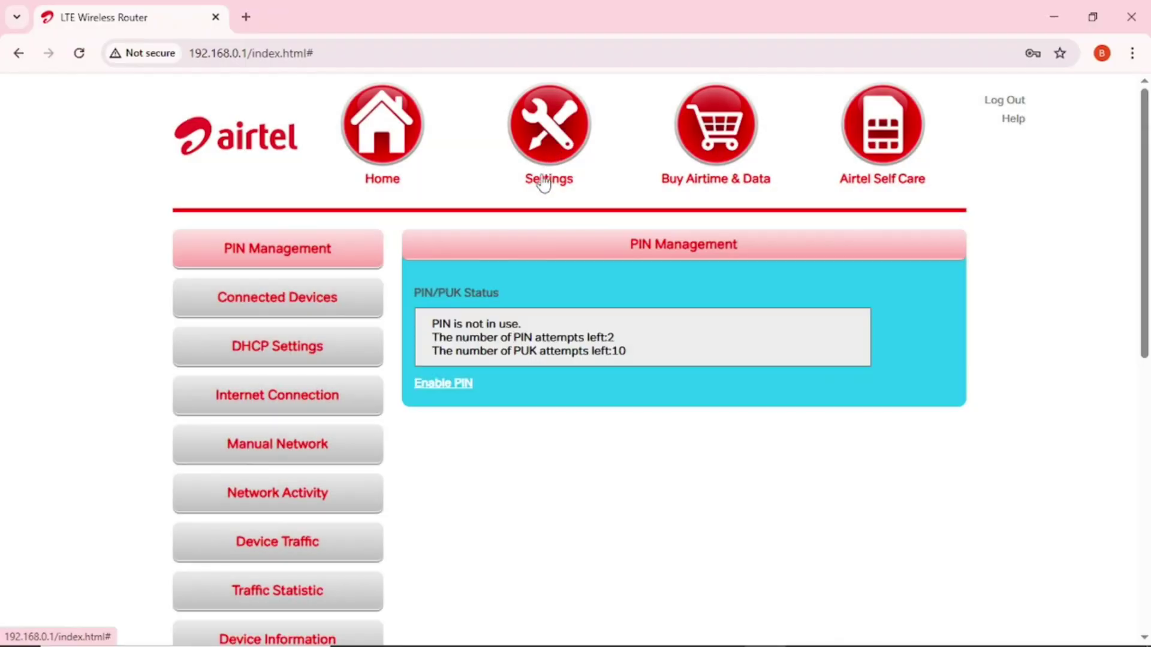
{"action": "scroll", "coordinate": [341, 393], "scroll_direction": "down", "scroll_amount": 1}
{"action": "scroll", "coordinate": [341, 393], "scroll_direction": "down", "scroll_amount": 8}
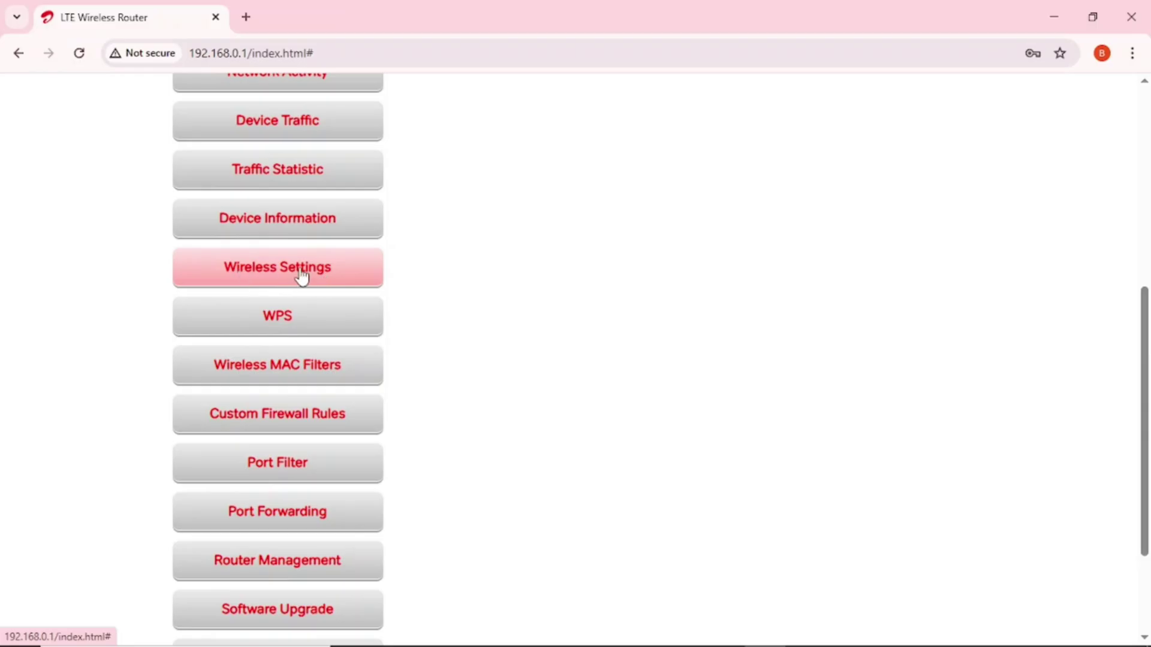
{"action": "left_click", "coordinate": [298, 274]}
{"action": "scroll", "coordinate": [525, 380], "scroll_direction": "down", "scroll_amount": 3}
{"action": "scroll", "coordinate": [520, 381], "scroll_direction": "up", "scroll_amount": 3}
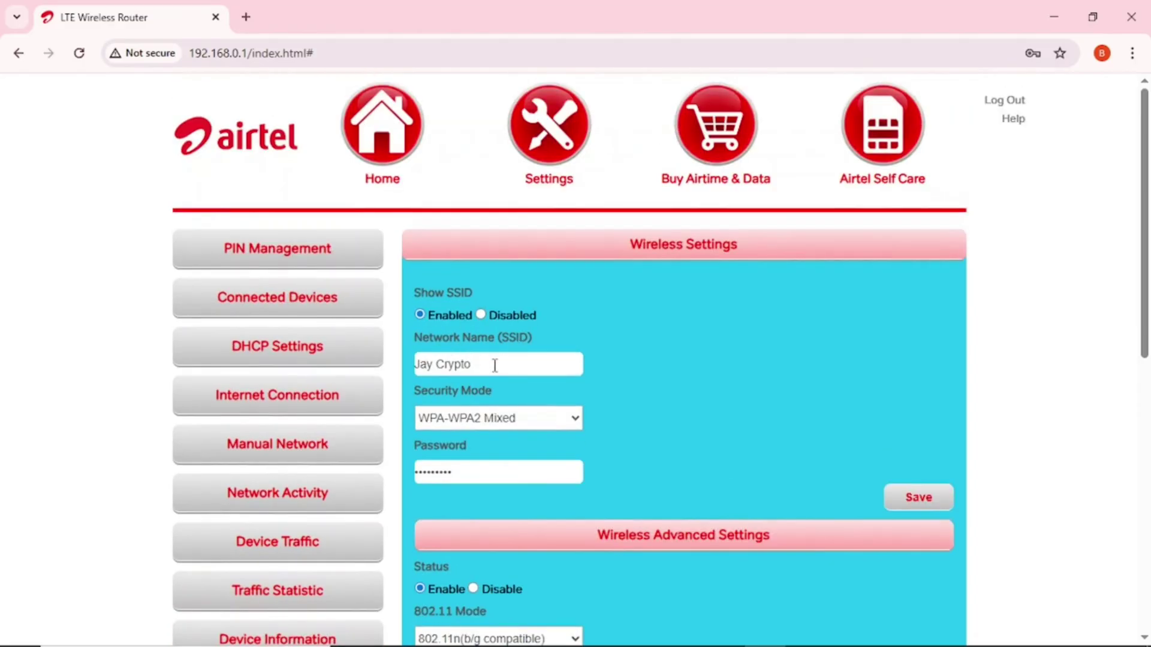
{"action": "left_click", "coordinate": [475, 472]}
{"action": "scroll", "coordinate": [524, 442], "scroll_direction": "down", "scroll_amount": 3}
{"action": "scroll", "coordinate": [522, 443], "scroll_direction": "up", "scroll_amount": 3}
Keep security mode at WPA-WPA2 Mixed and maximum simultaneous clients at 10
{"action": "left_click", "coordinate": [573, 420]}
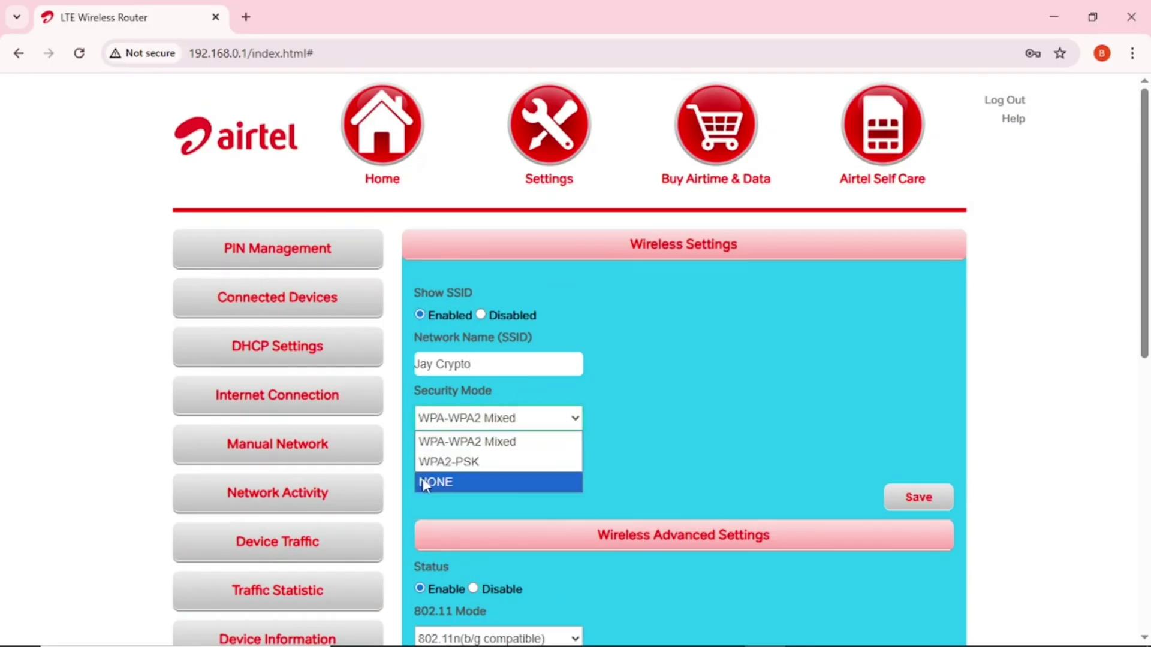
{"action": "left_click", "coordinate": [689, 393]}
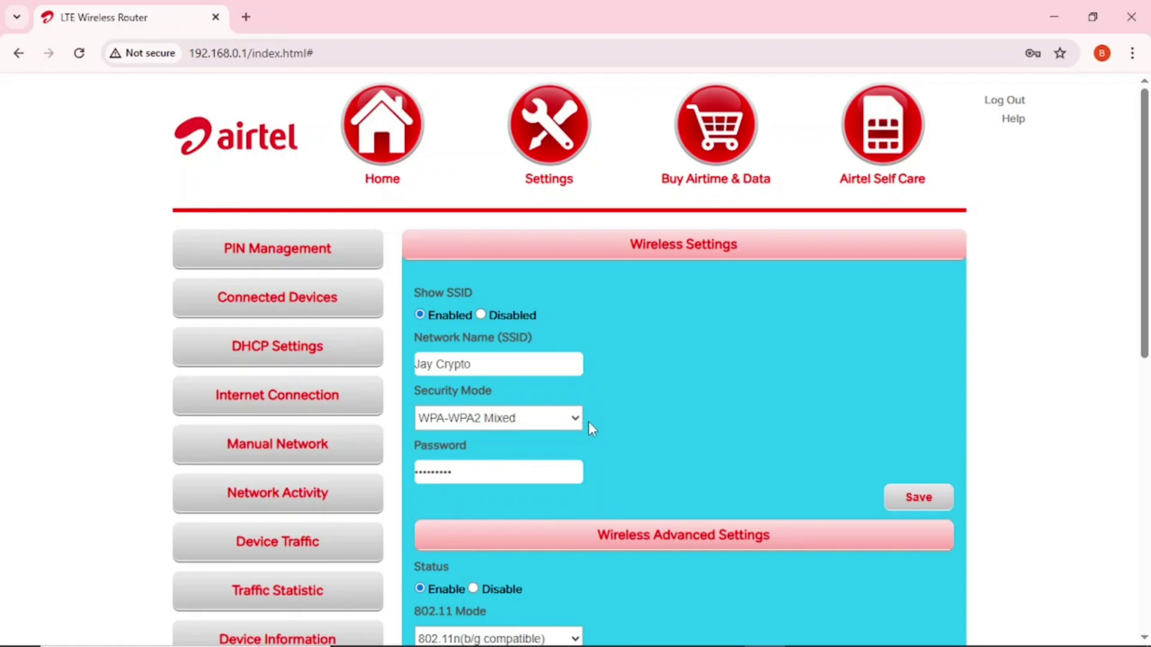
{"action": "scroll", "coordinate": [588, 422], "scroll_direction": "down", "scroll_amount": 7}
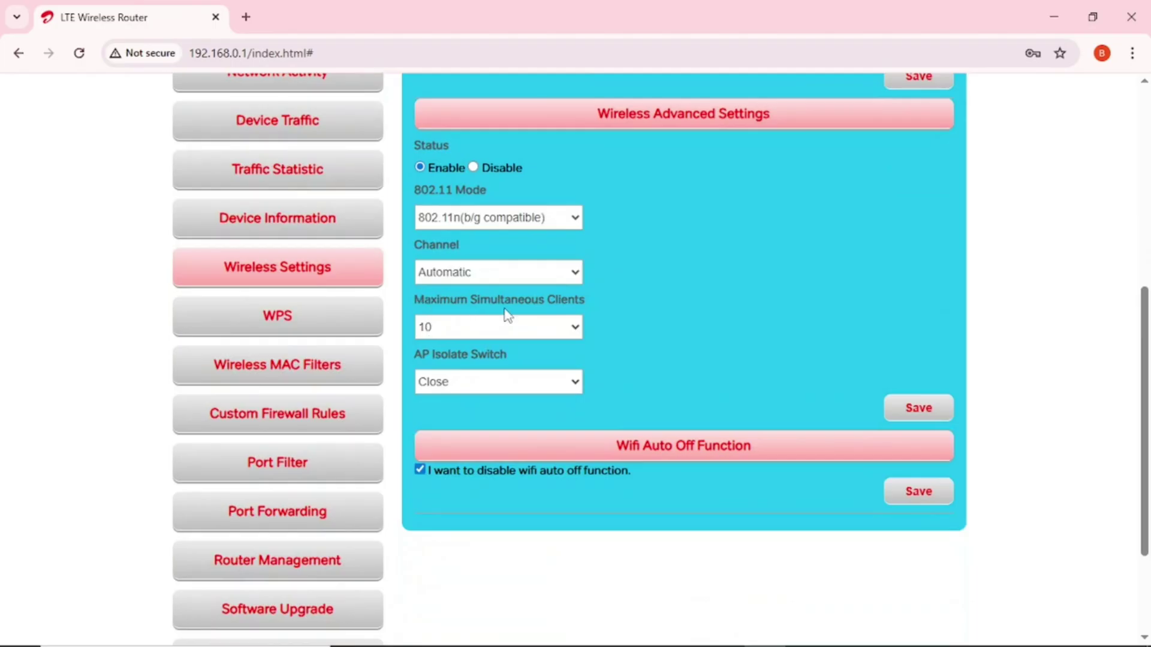
{"action": "left_click", "coordinate": [570, 329]}
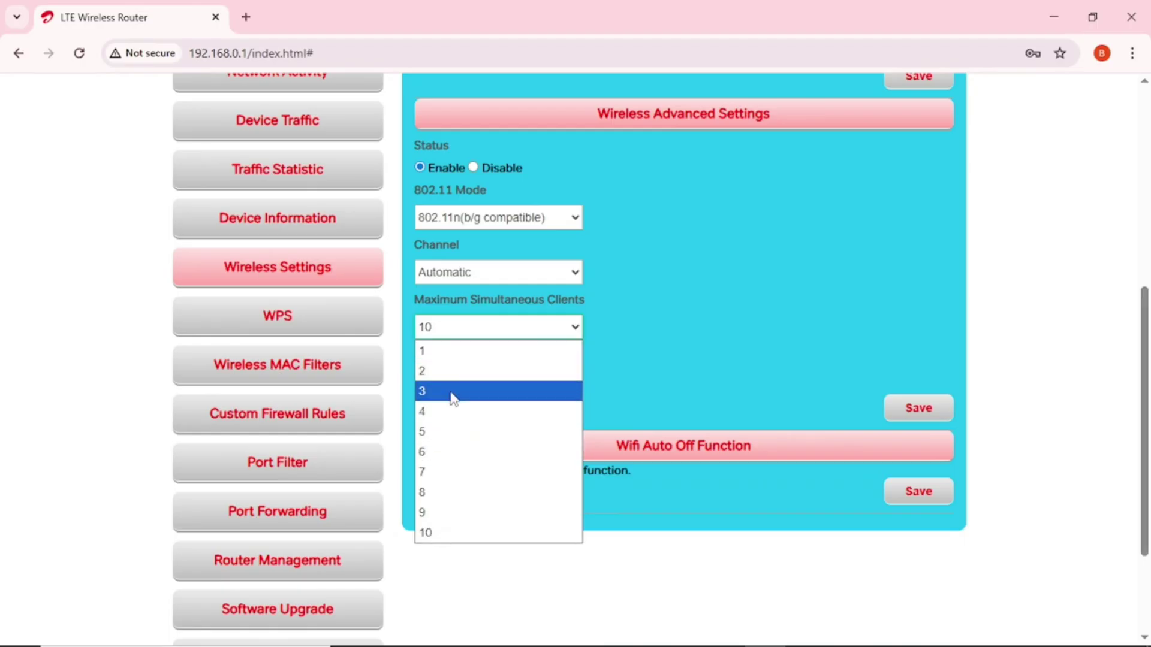
{"action": "left_click", "coordinate": [652, 333]}
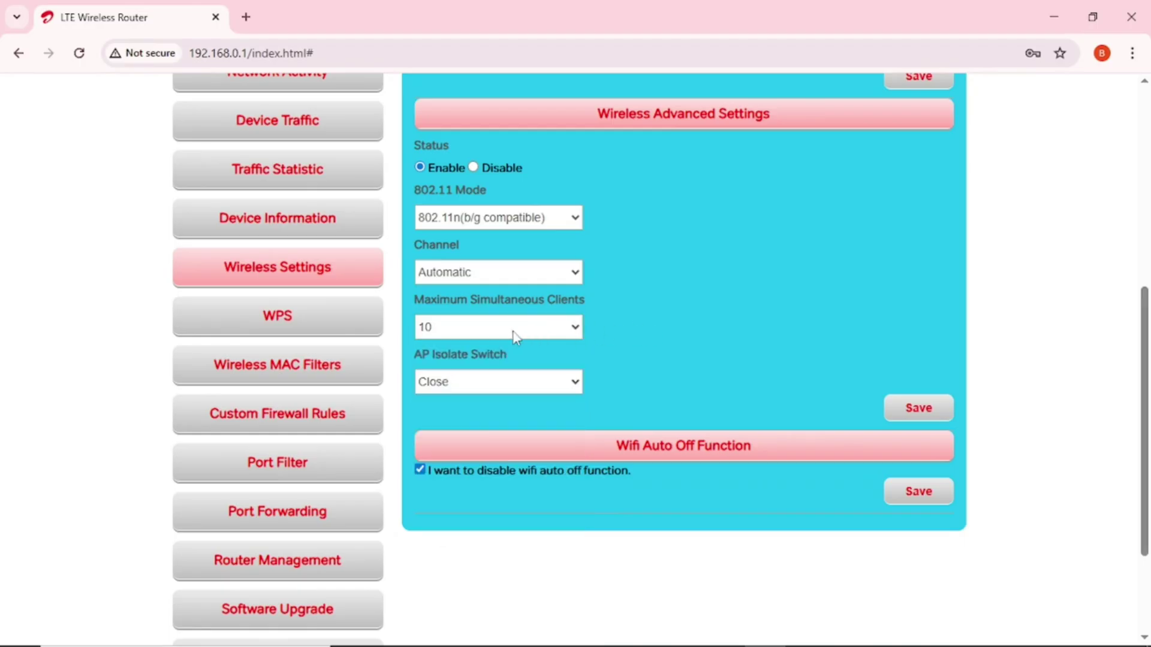
{"action": "scroll", "coordinate": [547, 335], "scroll_direction": "up", "scroll_amount": 3}
{"action": "scroll", "coordinate": [546, 340], "scroll_direction": "up", "scroll_amount": 3}
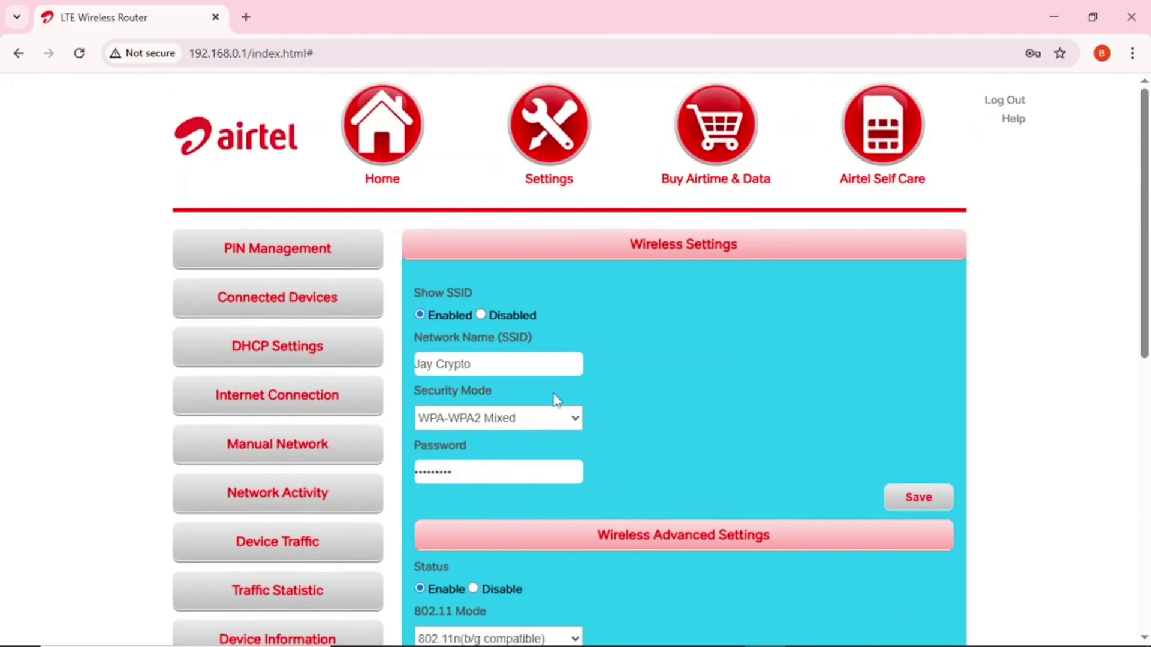
List connected devices, one computer on WLAN at 192.168.0.100, and decline saving the password
{"action": "left_click", "coordinate": [273, 306]}
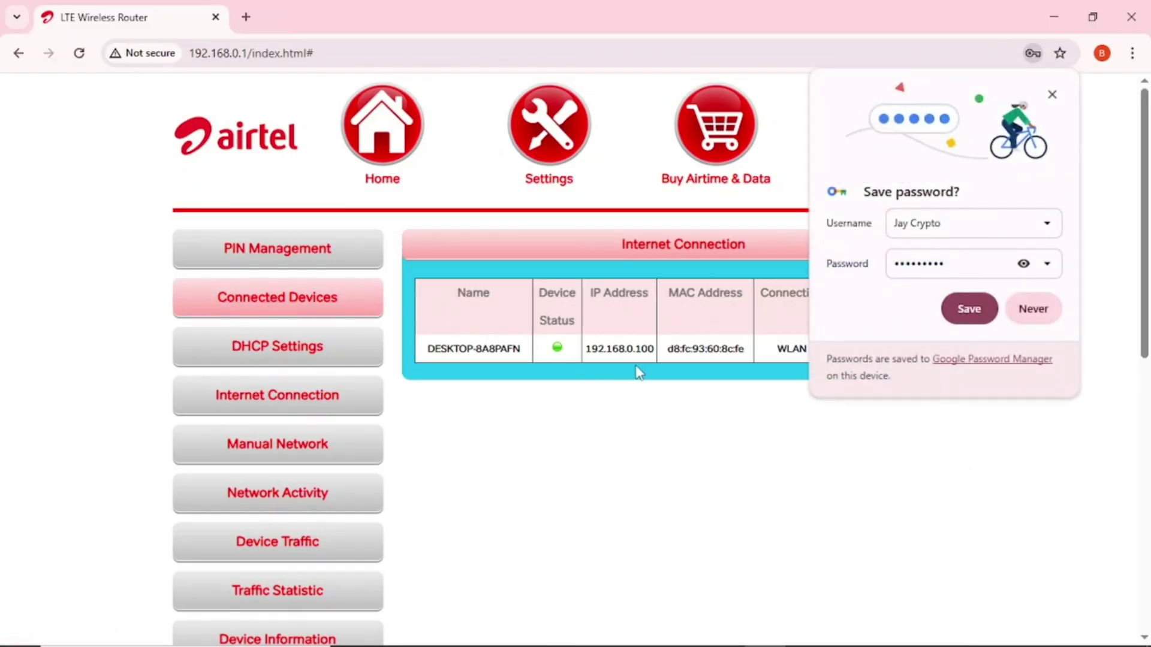
{"action": "left_click", "coordinate": [1052, 95]}
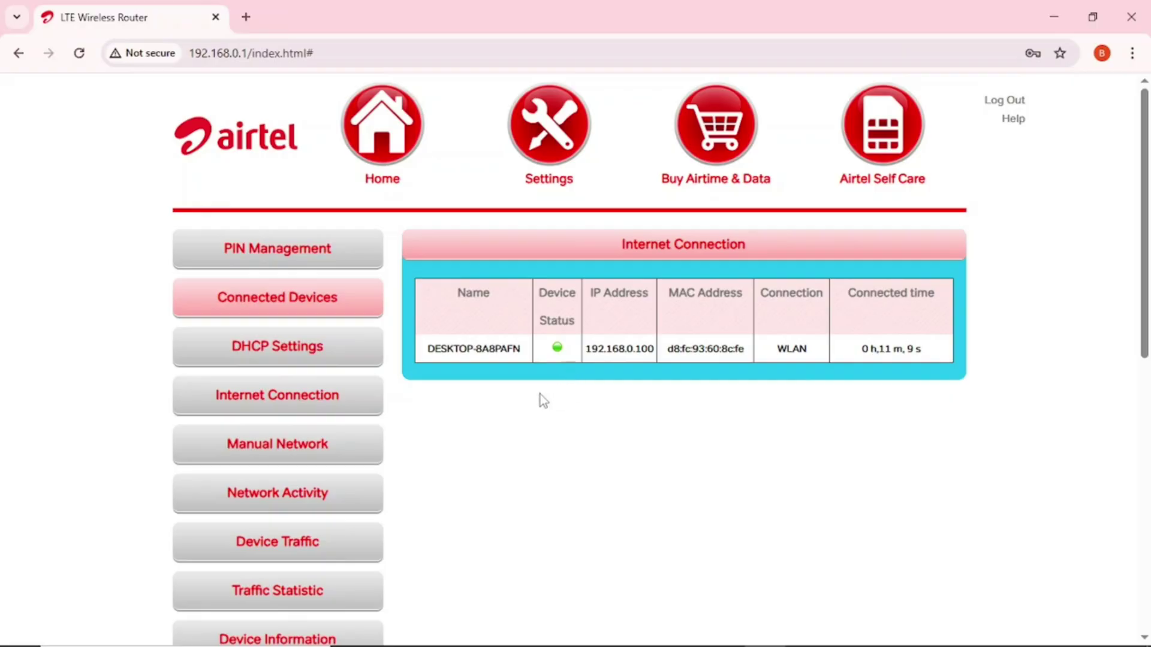
{"action": "scroll", "coordinate": [554, 341], "scroll_direction": "down", "scroll_amount": 1}
{"action": "scroll", "coordinate": [558, 340], "scroll_direction": "down", "scroll_amount": 2}
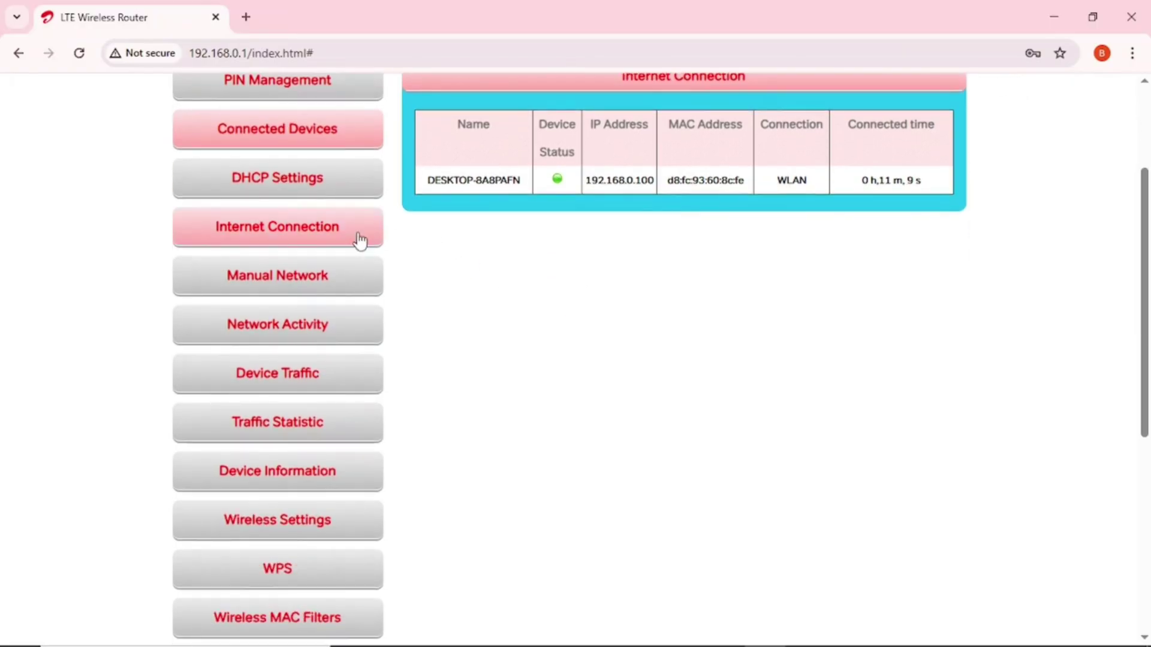
Review Internet Connection settings, leaving network mode at 4G/3G/2G multimode with MTU 1500
{"action": "left_click", "coordinate": [322, 240]}
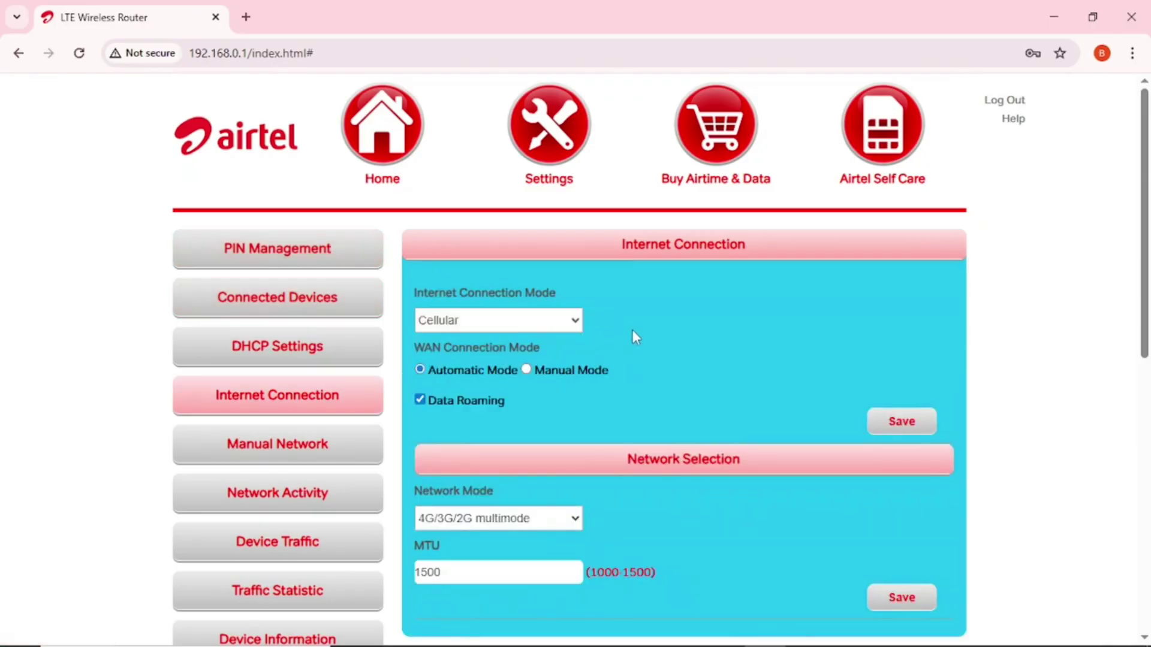
{"action": "scroll", "coordinate": [634, 334], "scroll_direction": "down", "scroll_amount": 4}
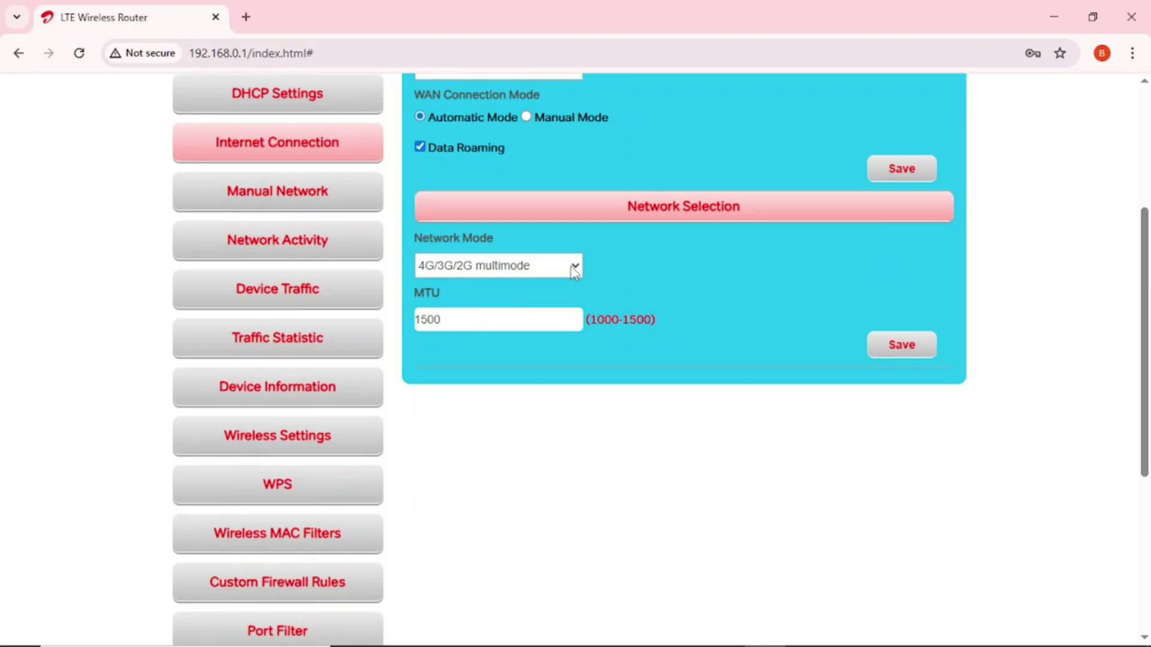
{"action": "left_click", "coordinate": [575, 268]}
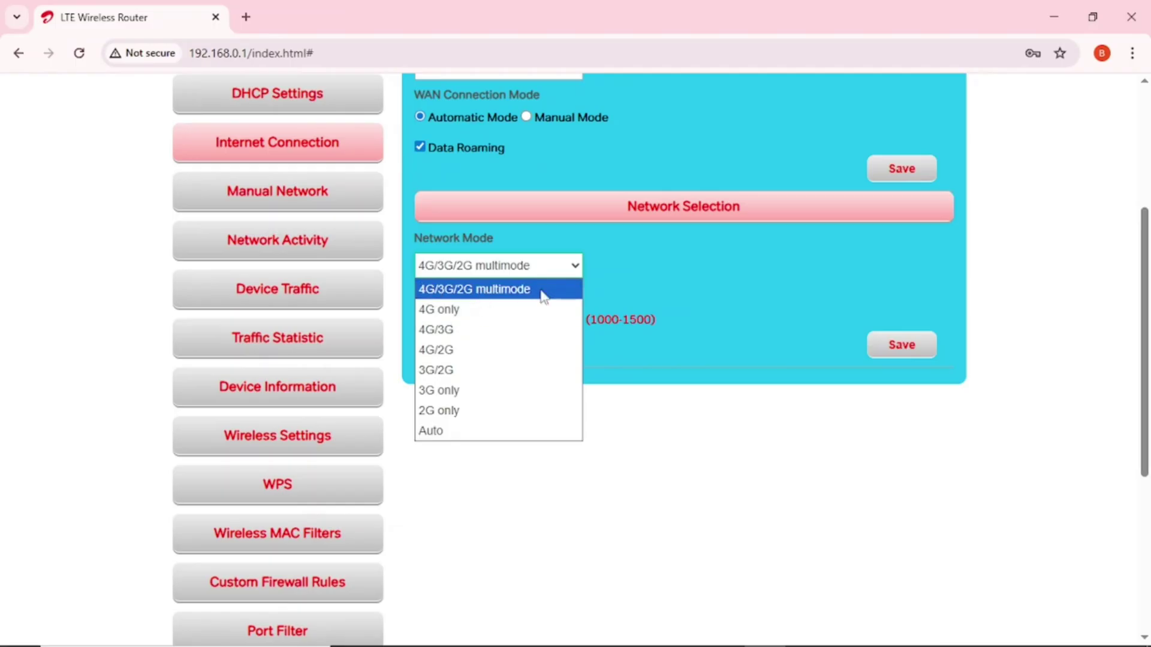
{"action": "left_click", "coordinate": [731, 277]}
{"action": "scroll", "coordinate": [683, 289], "scroll_direction": "up", "scroll_amount": 4}
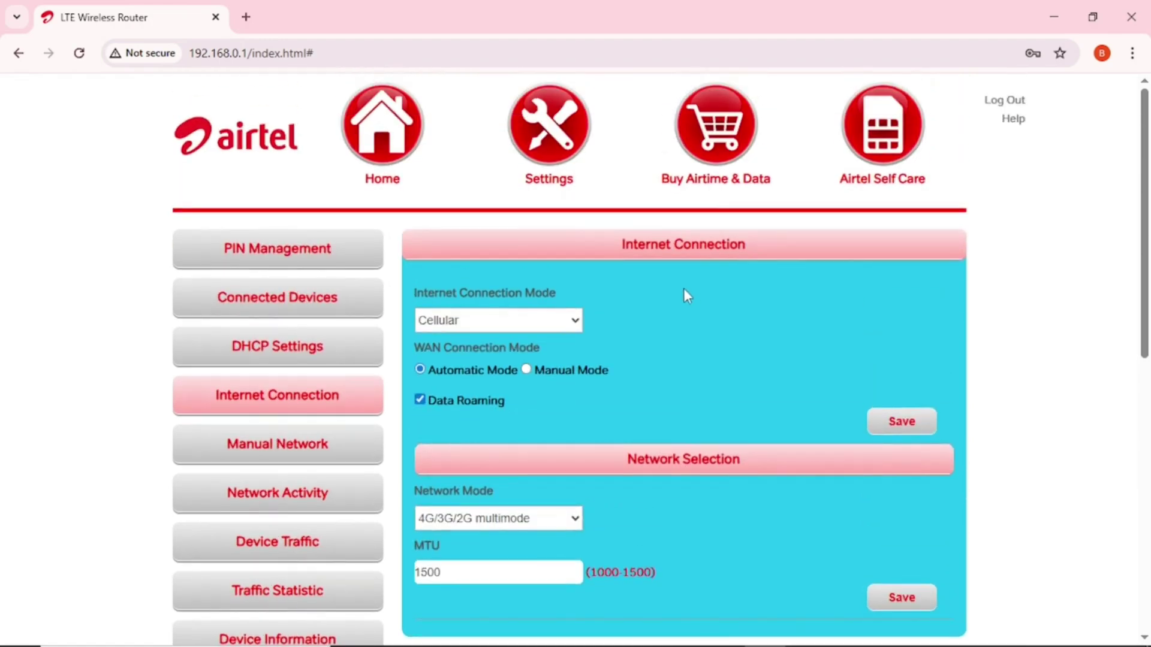
{"action": "scroll", "coordinate": [684, 289], "scroll_direction": "down", "scroll_amount": 1}
{"action": "scroll", "coordinate": [675, 296], "scroll_direction": "down", "scroll_amount": 3}
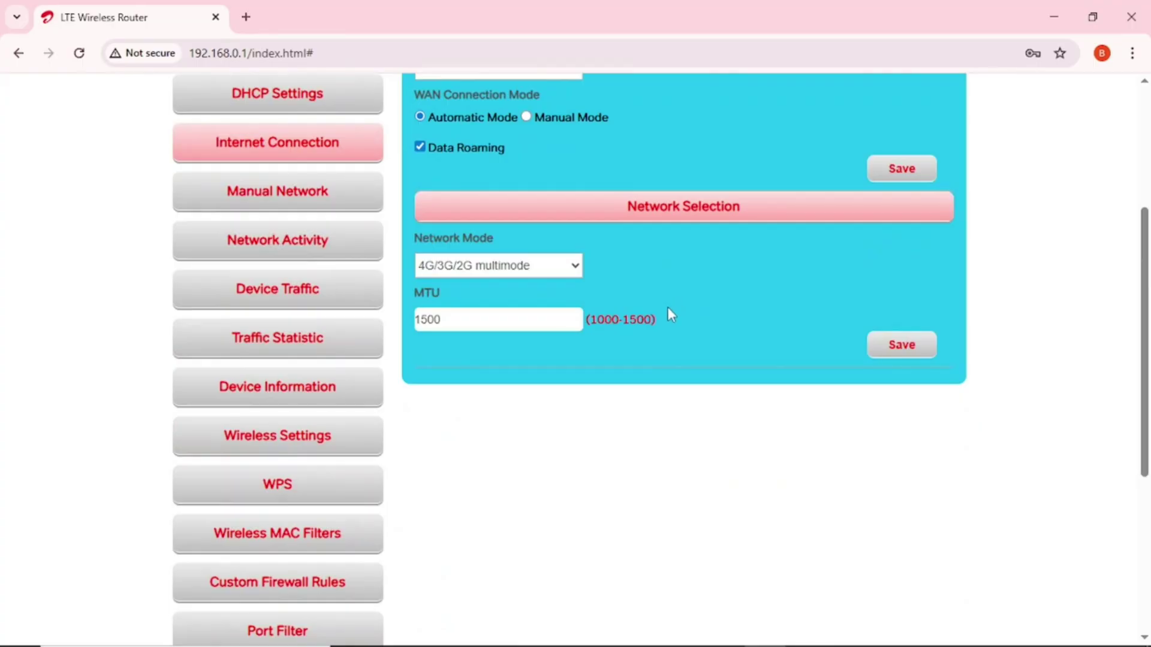
Review Device Information: PDP status Connected and LTE data with band 7, RSRP -112 dBm
{"action": "left_click", "coordinate": [331, 397]}
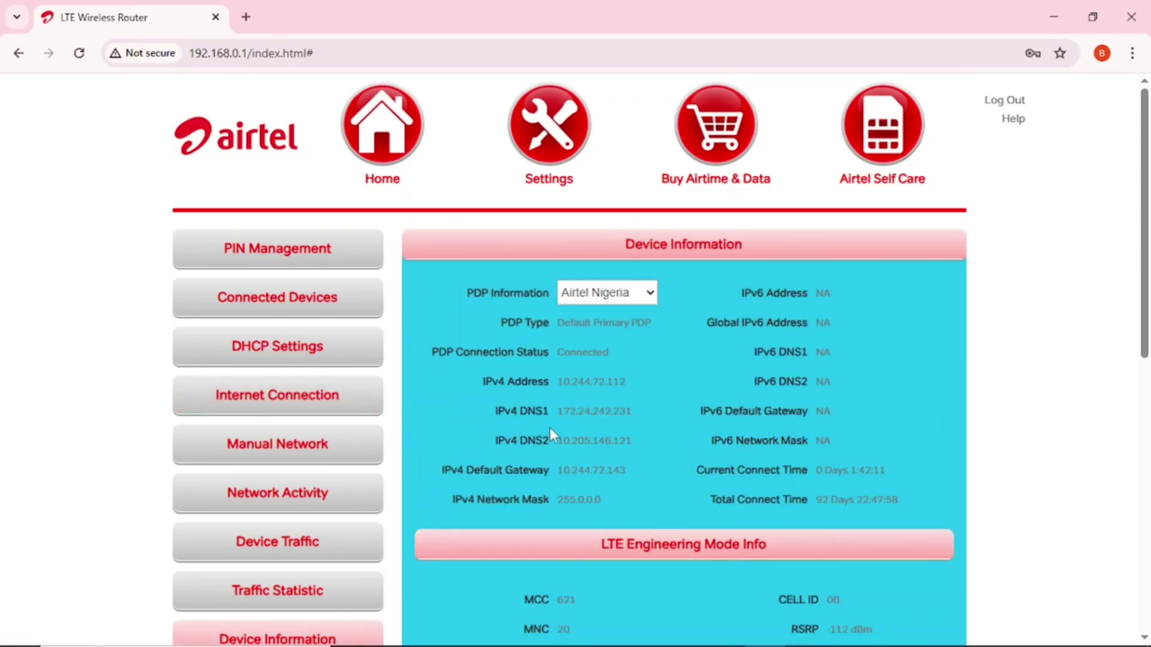
{"action": "scroll", "coordinate": [550, 427], "scroll_direction": "down", "scroll_amount": 7}
{"action": "scroll", "coordinate": [542, 437], "scroll_direction": "up", "scroll_amount": 6}
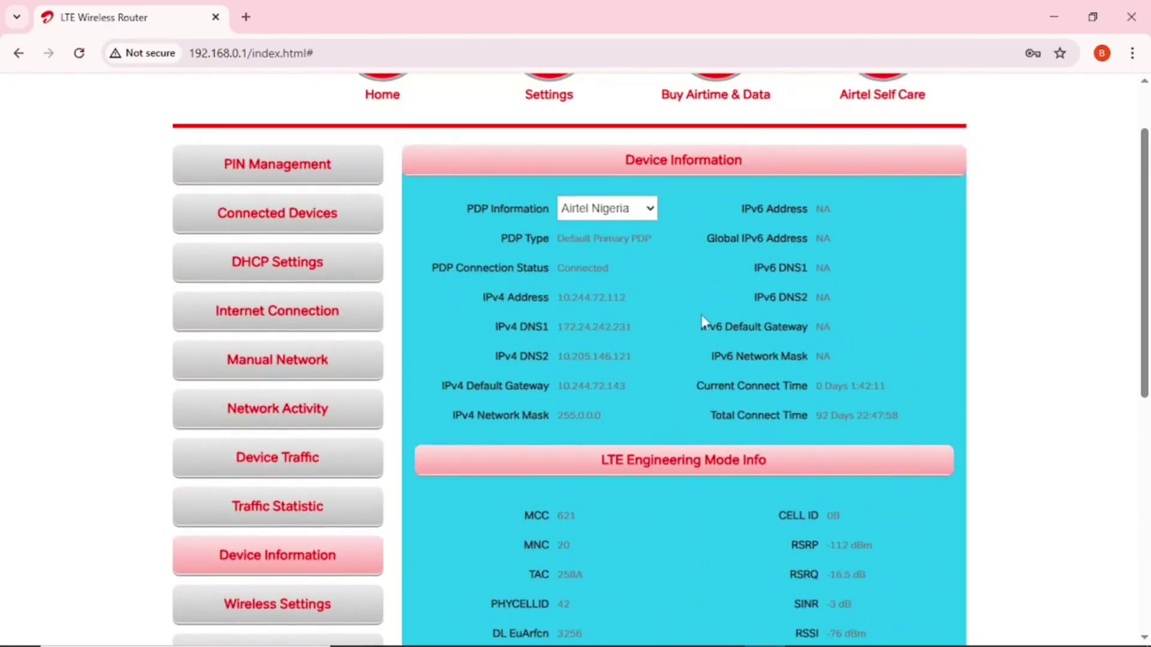
{"action": "scroll", "coordinate": [688, 380], "scroll_direction": "down", "scroll_amount": 5}
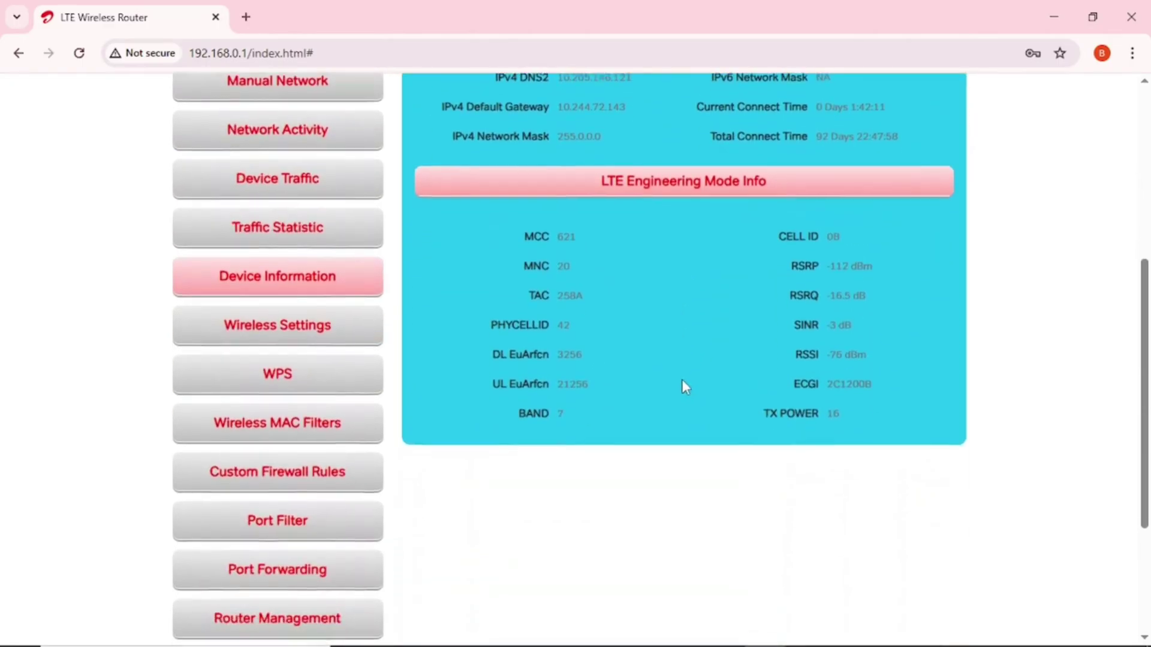
{"action": "scroll", "coordinate": [679, 386], "scroll_direction": "down", "scroll_amount": 2}
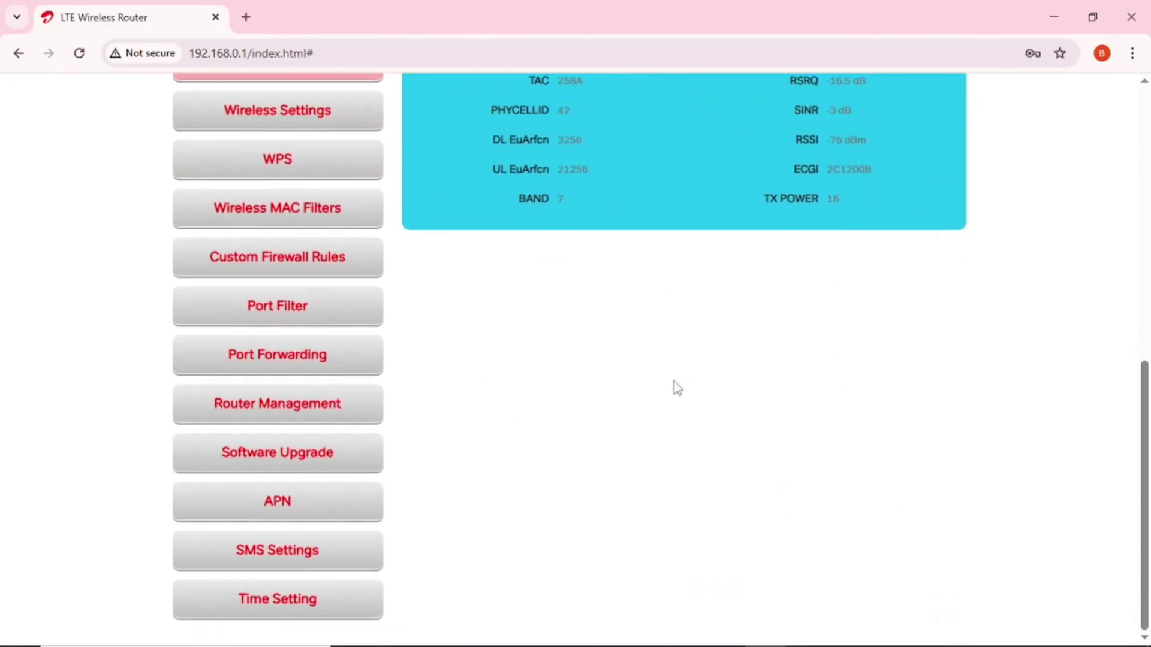
{"action": "scroll", "coordinate": [282, 443], "scroll_direction": "up", "scroll_amount": 6}
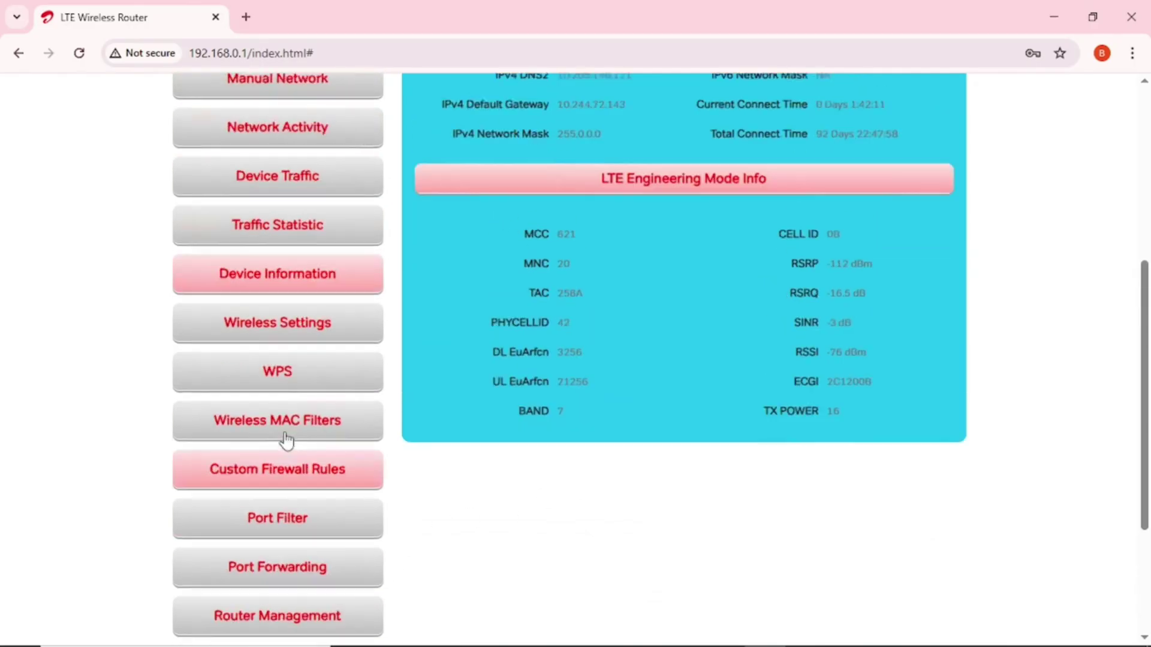
{"action": "scroll", "coordinate": [288, 402], "scroll_direction": "up", "scroll_amount": 3}
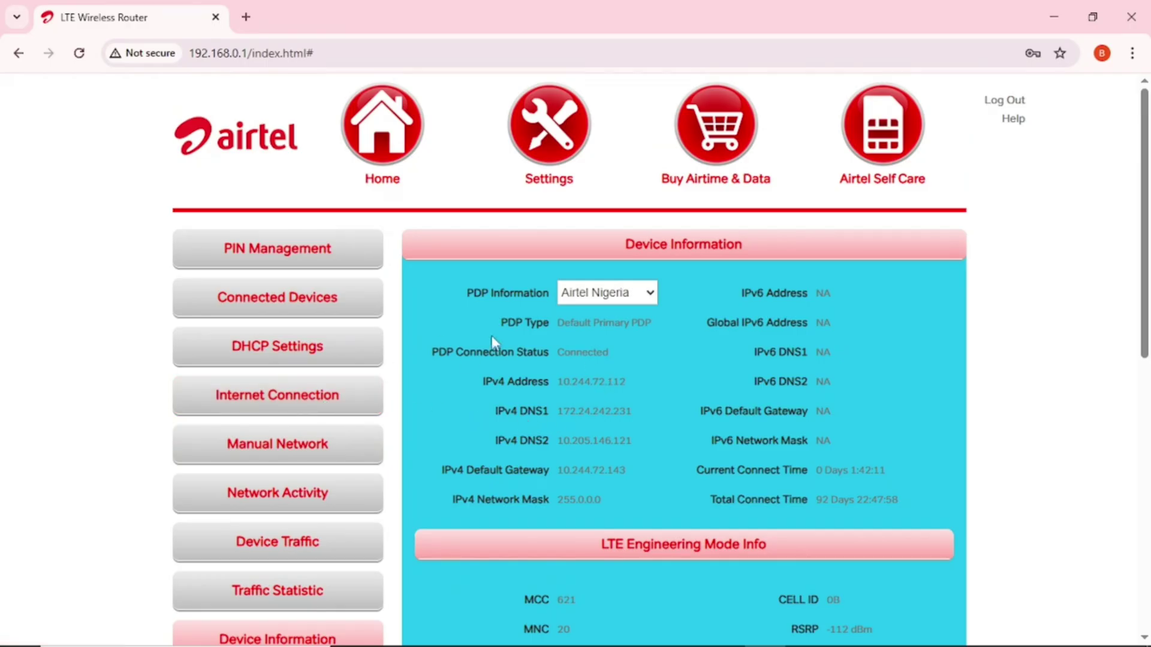
{"action": "scroll", "coordinate": [312, 415], "scroll_direction": "down", "scroll_amount": 10}
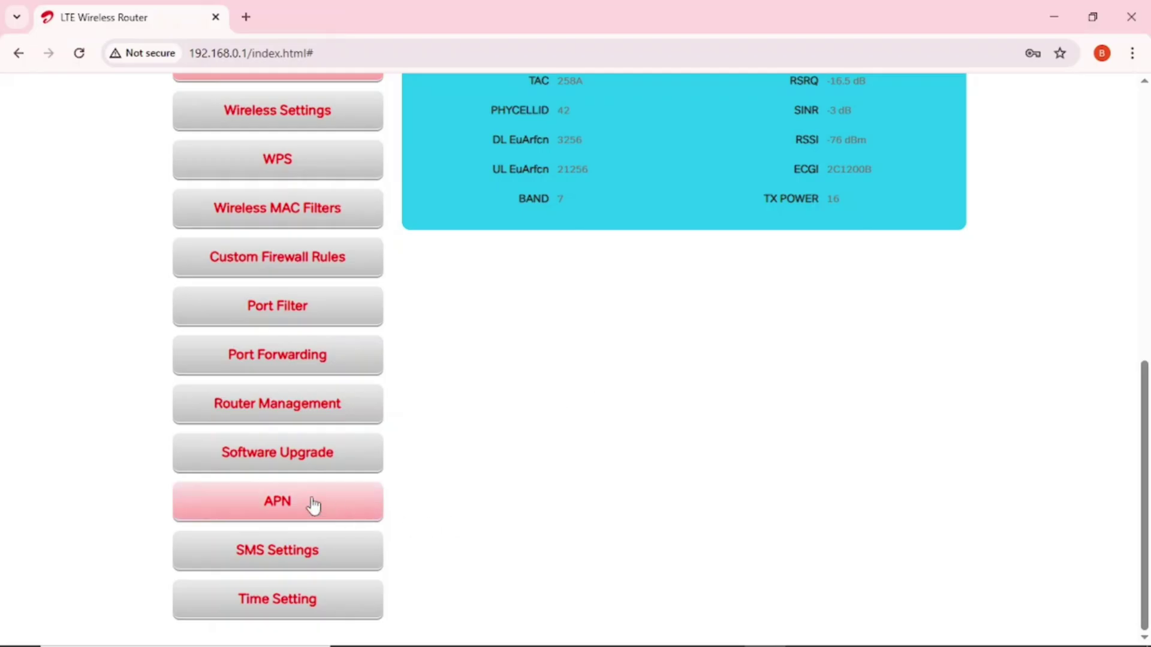
Check the Router Management and Time Setting pages, then go back to the Home dashboard
{"action": "left_click", "coordinate": [283, 407]}
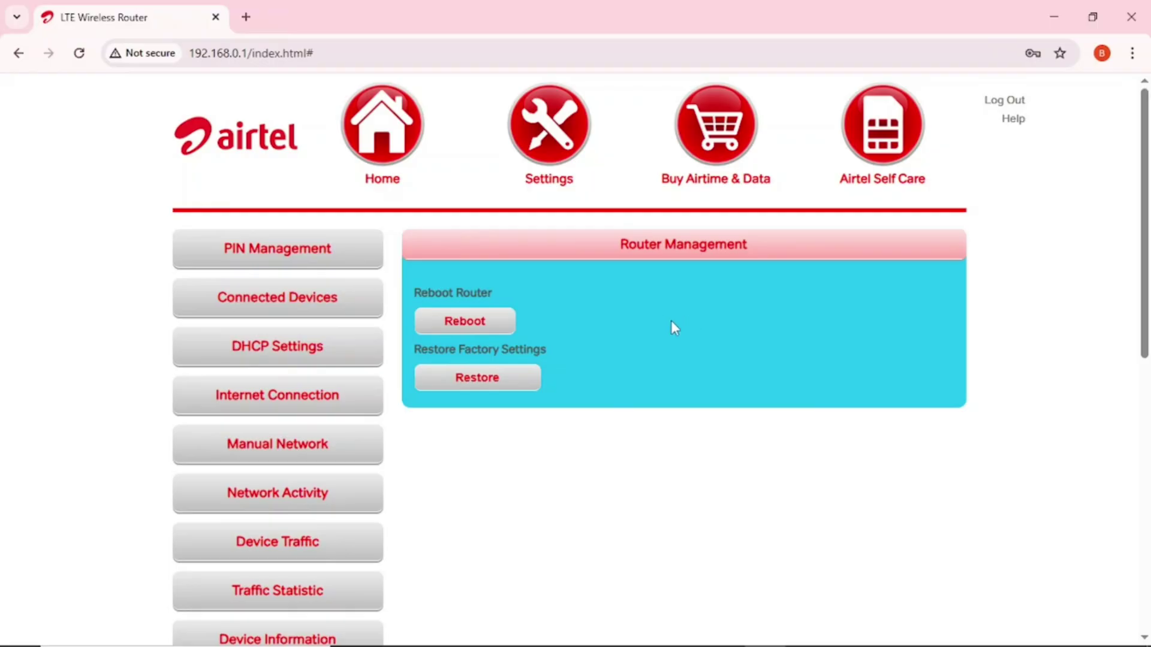
{"action": "scroll", "coordinate": [336, 506], "scroll_direction": "down", "scroll_amount": 5}
{"action": "scroll", "coordinate": [337, 506], "scroll_direction": "down", "scroll_amount": 1}
{"action": "scroll", "coordinate": [337, 501], "scroll_direction": "down", "scroll_amount": 4}
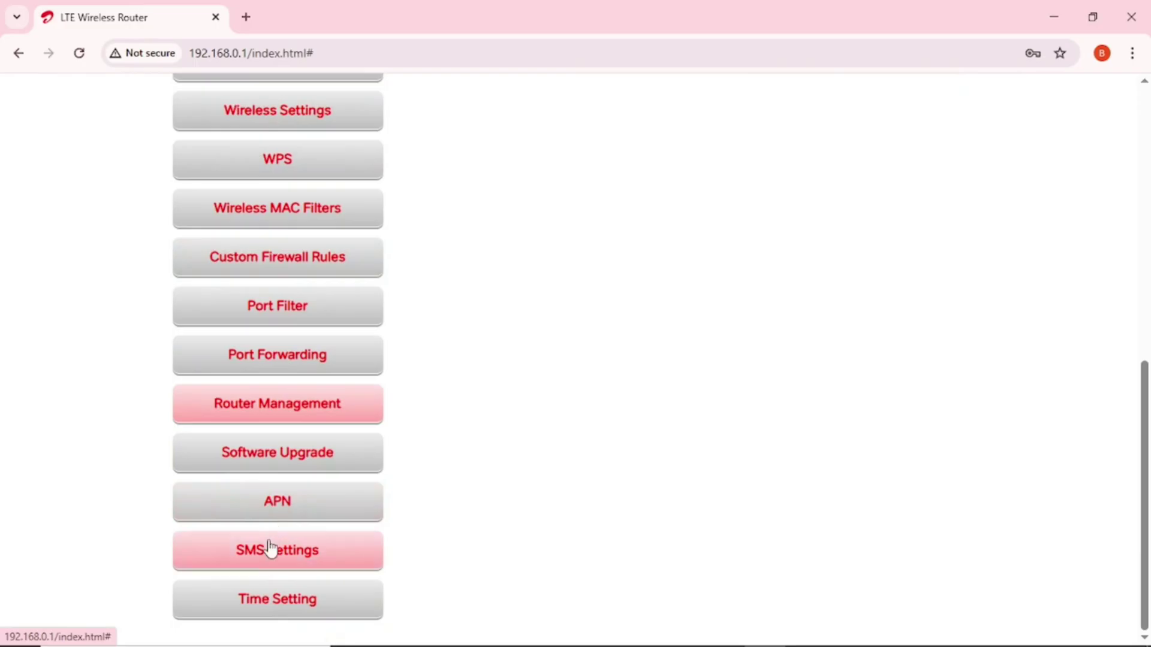
{"action": "left_click", "coordinate": [287, 607]}
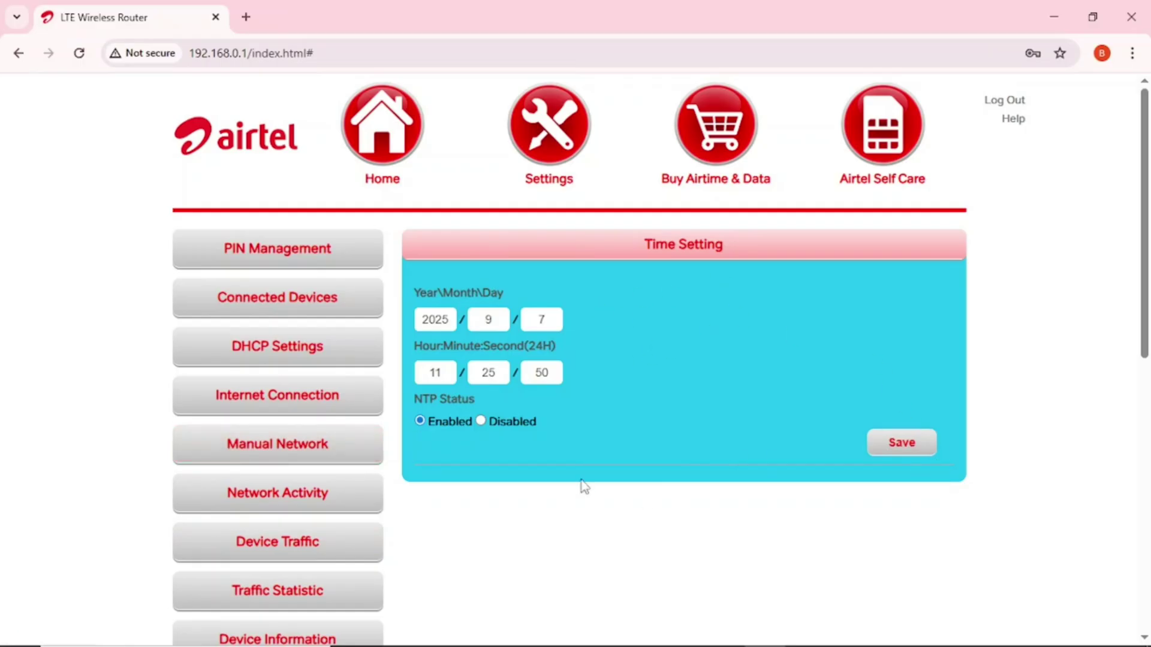
{"action": "left_click", "coordinate": [398, 157]}
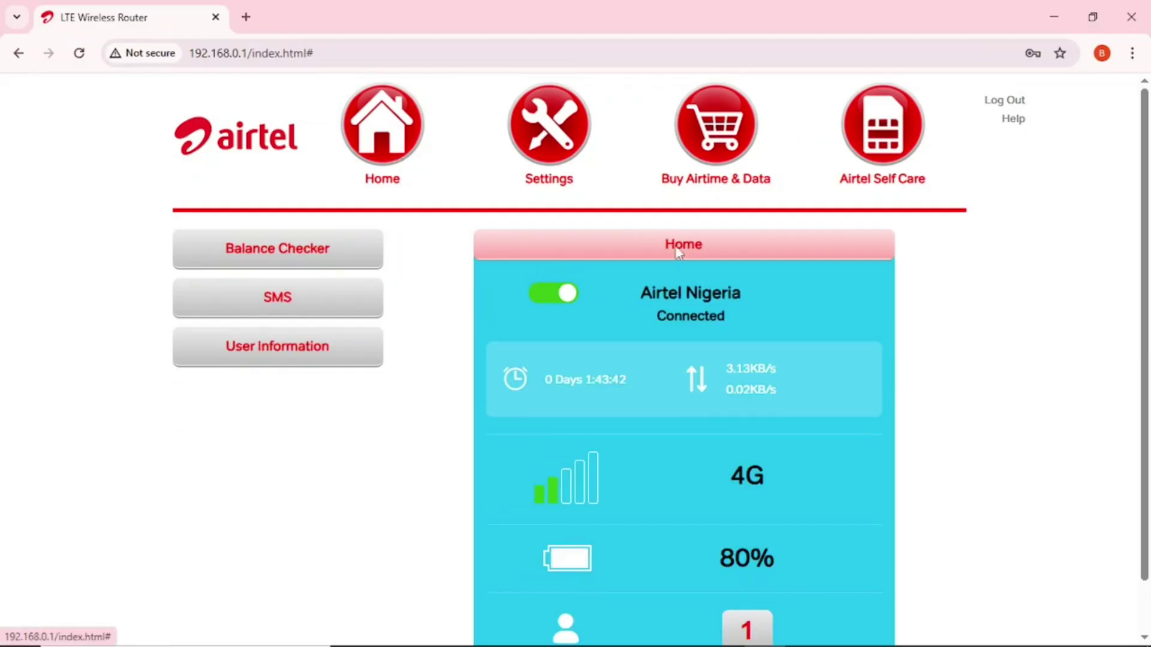